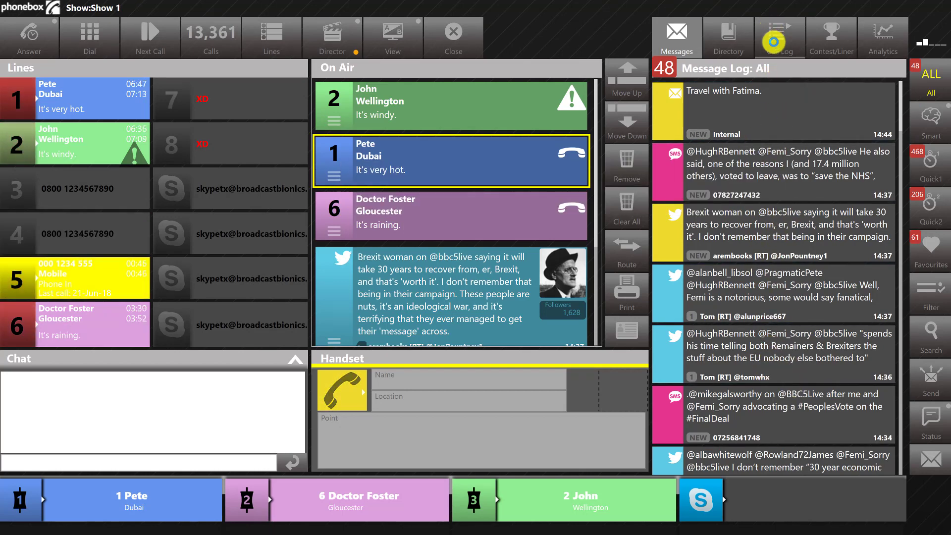
Show the call log beside the On Air list and look through the available General view skins
click(773, 42)
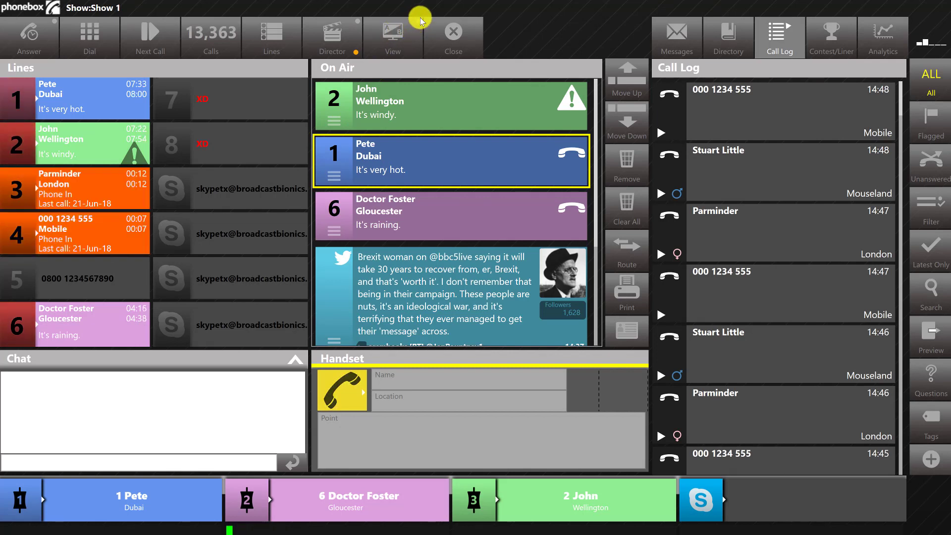
click(393, 37)
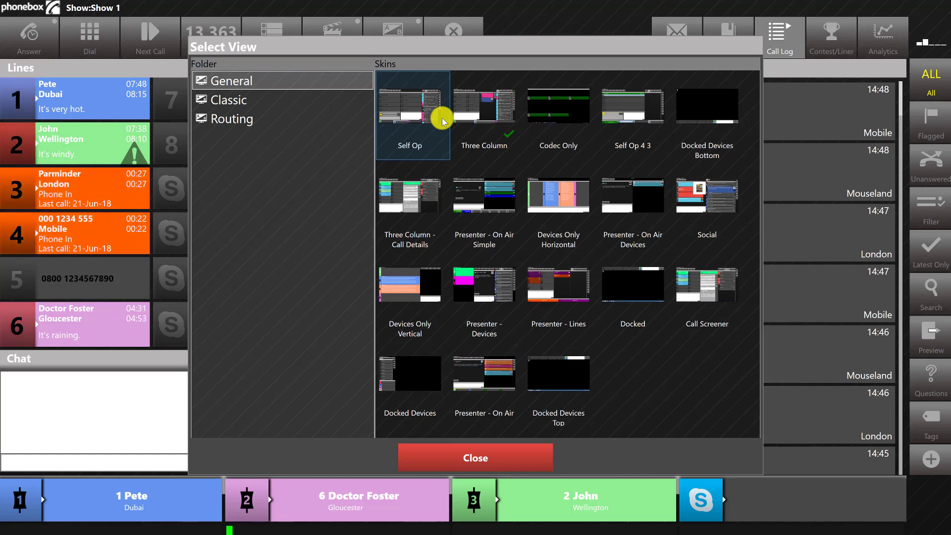
click(457, 453)
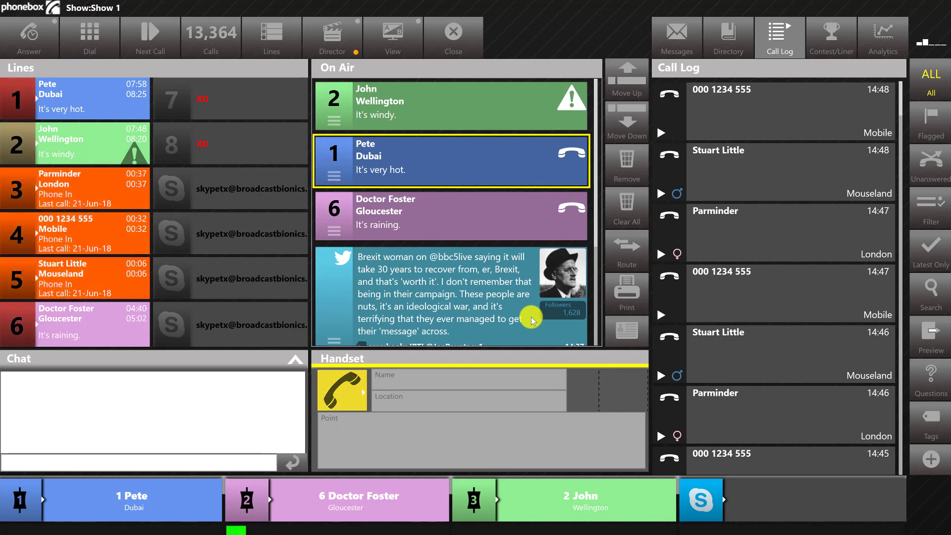
Switch to a docked view that shows the lines and devices as a compact strip across the desktop
click(395, 31)
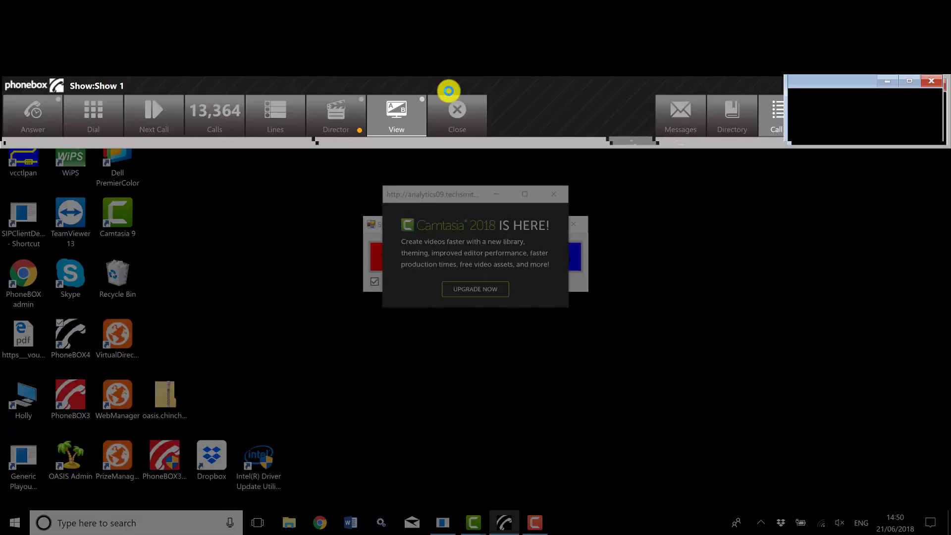
click(450, 99)
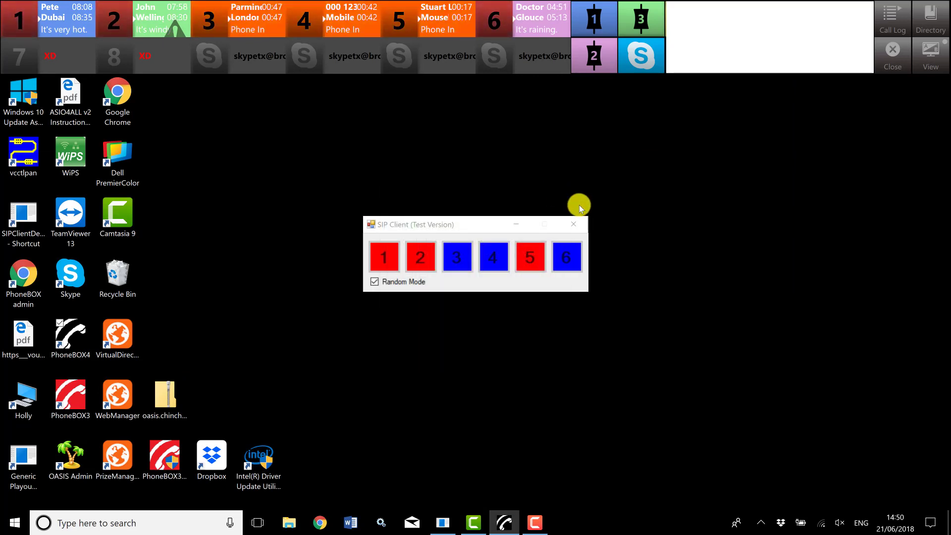
click(204, 90)
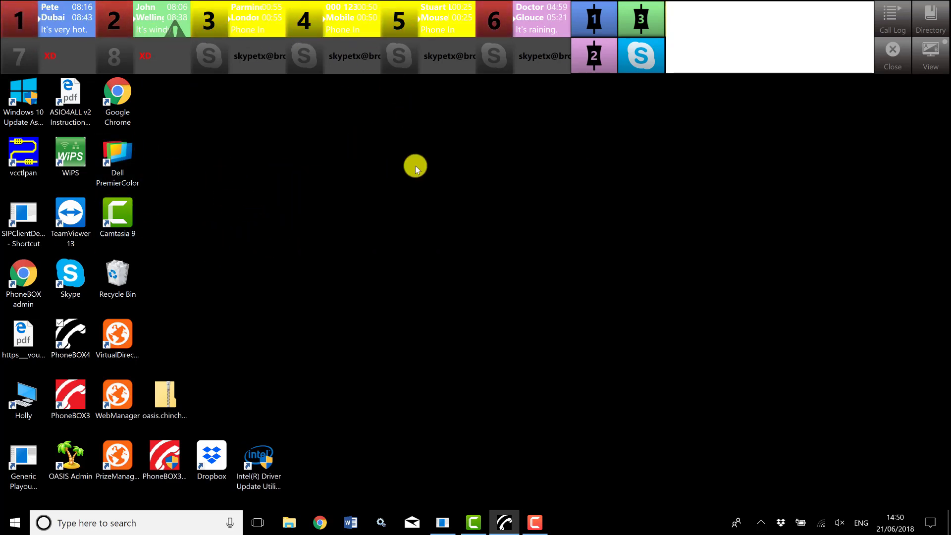
Return to the Three Column view and review the General skins again
click(931, 64)
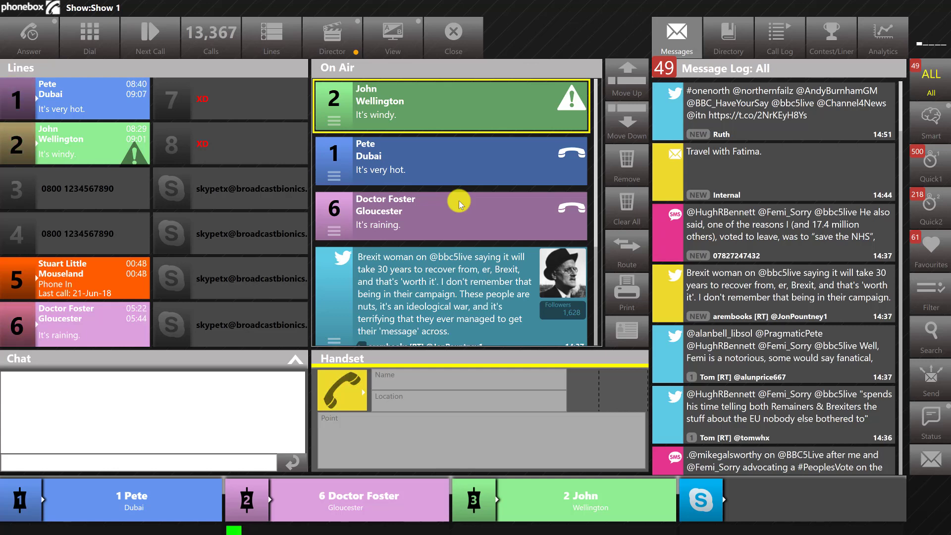
click(393, 45)
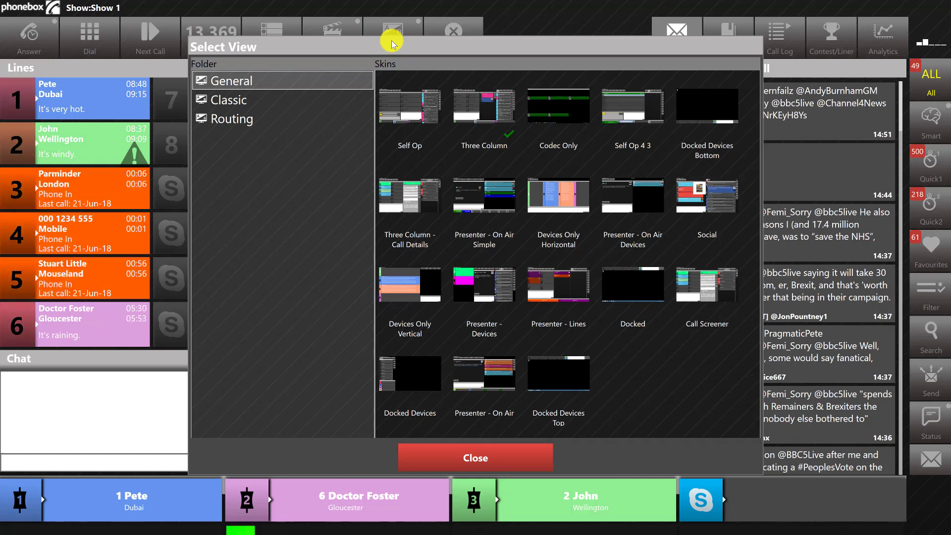
click(460, 455)
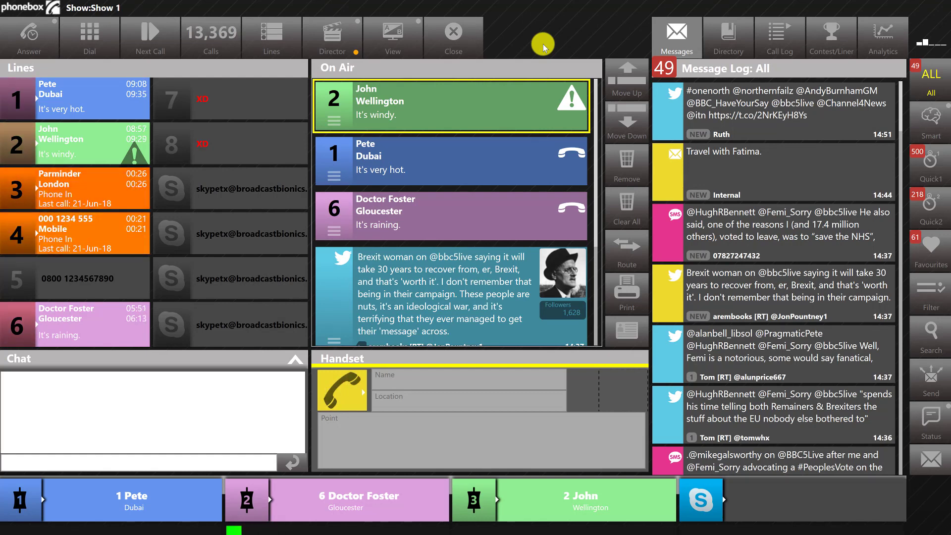
Switch to the Self Op view and show its On Air list, followed by its call log
click(402, 41)
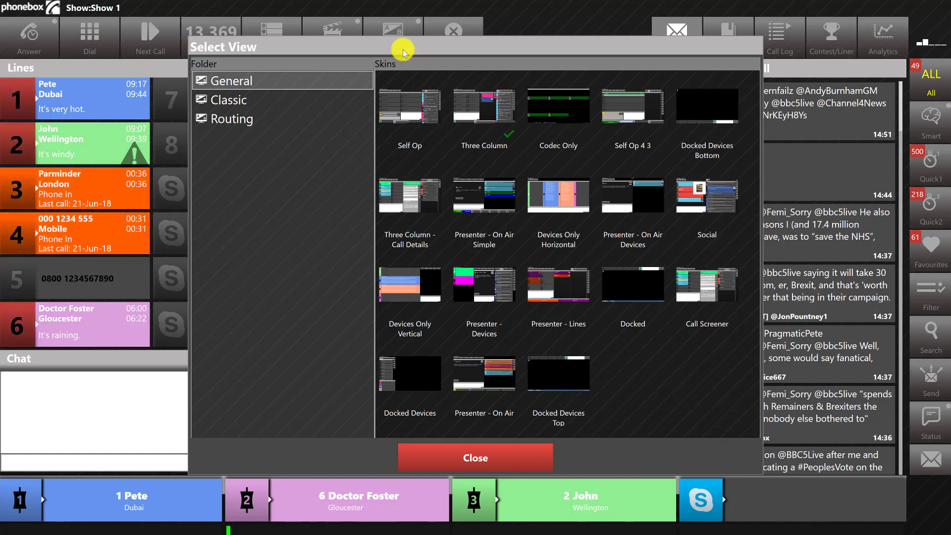
click(411, 114)
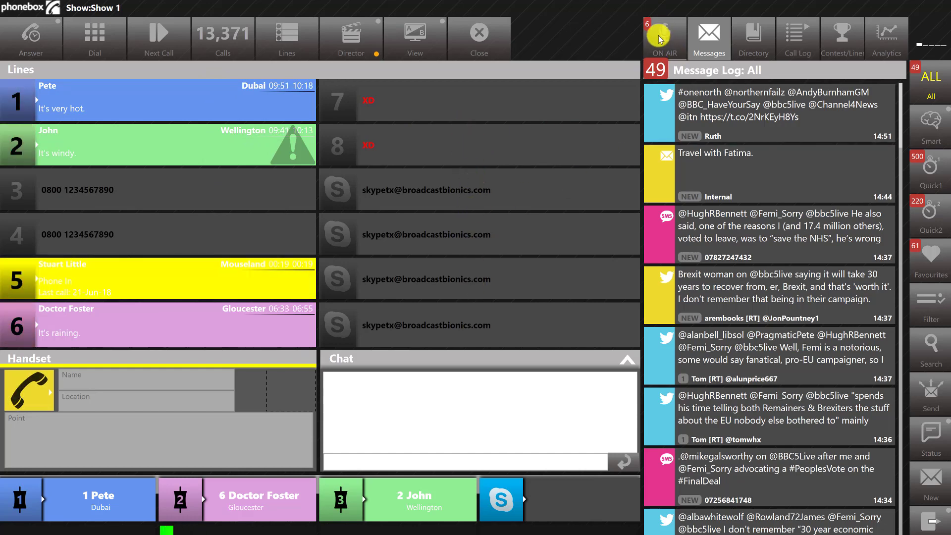
click(673, 41)
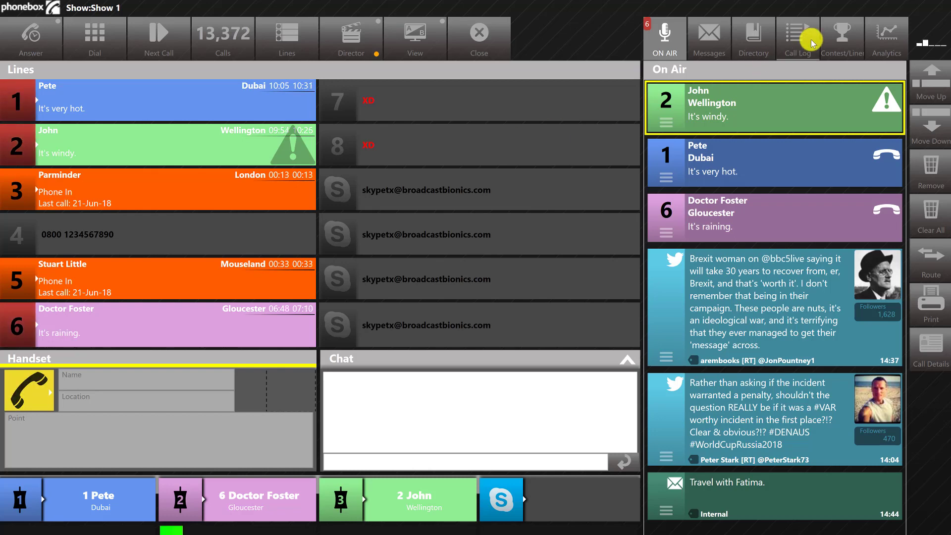
click(793, 38)
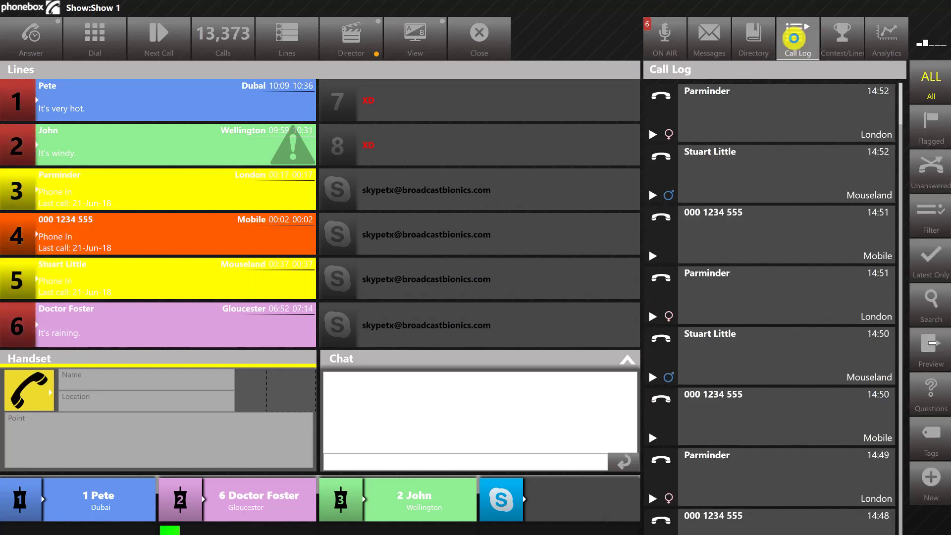
Switch to the Self Op 4 3 view and show its On Air list, followed by its call log
click(409, 34)
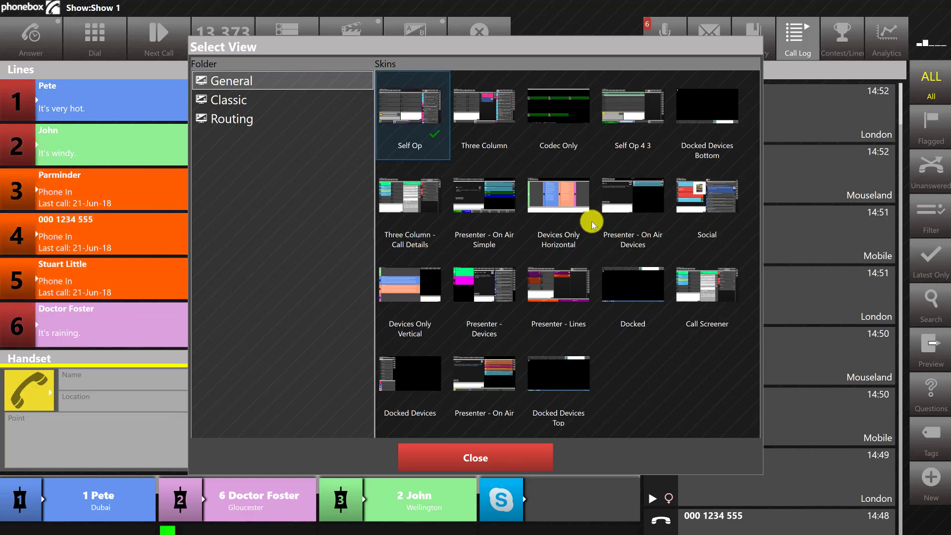
click(635, 96)
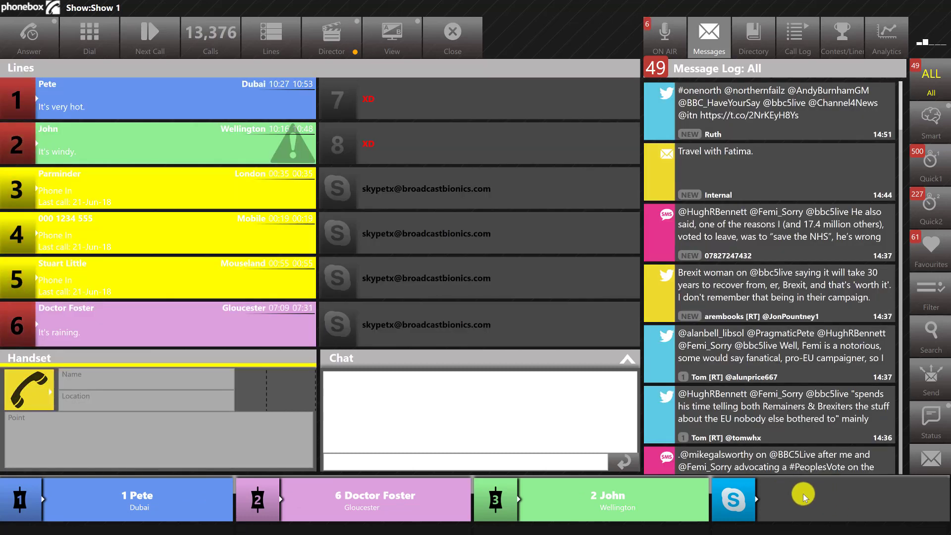
click(664, 38)
click(797, 33)
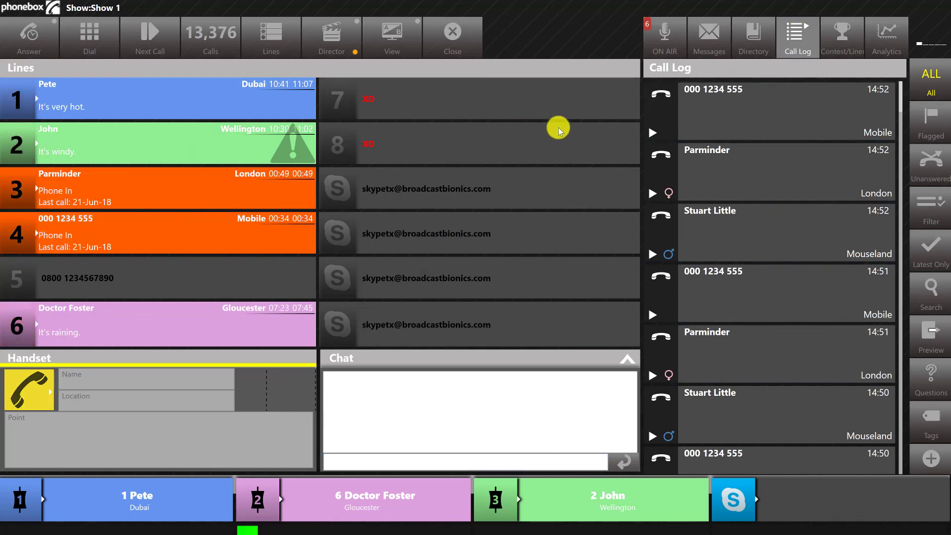
Switch to the Social view from the General skins
click(395, 29)
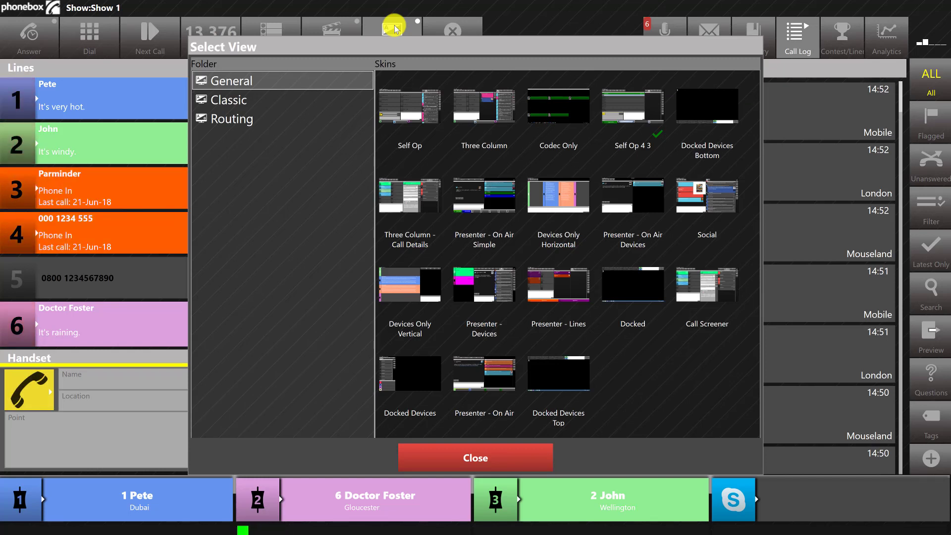
click(707, 204)
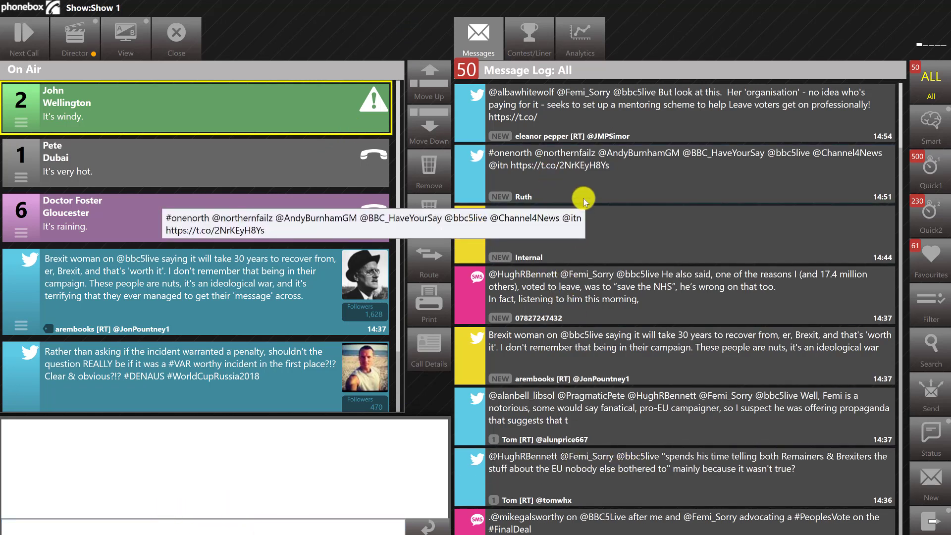
Switch to the Call Screener view, answer the call on line 4 and release it from the Screener
click(126, 38)
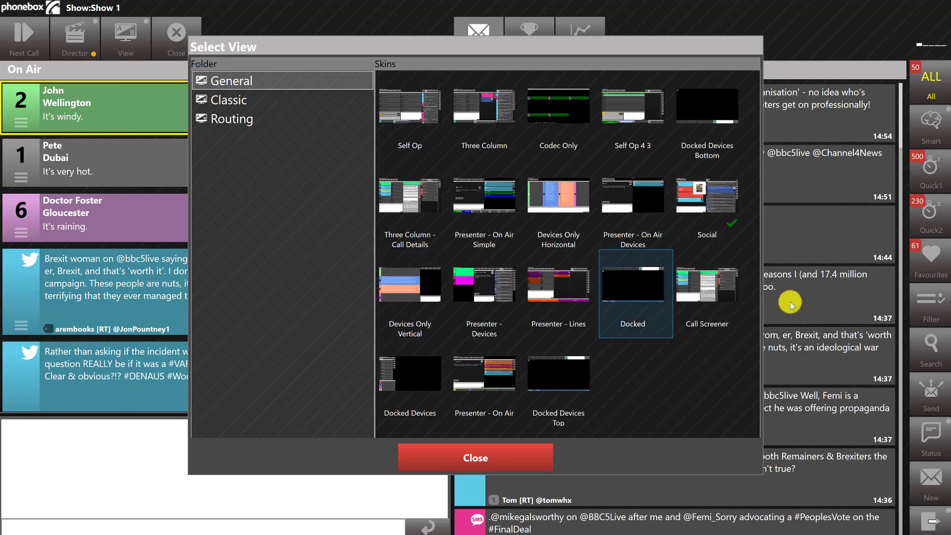
click(700, 300)
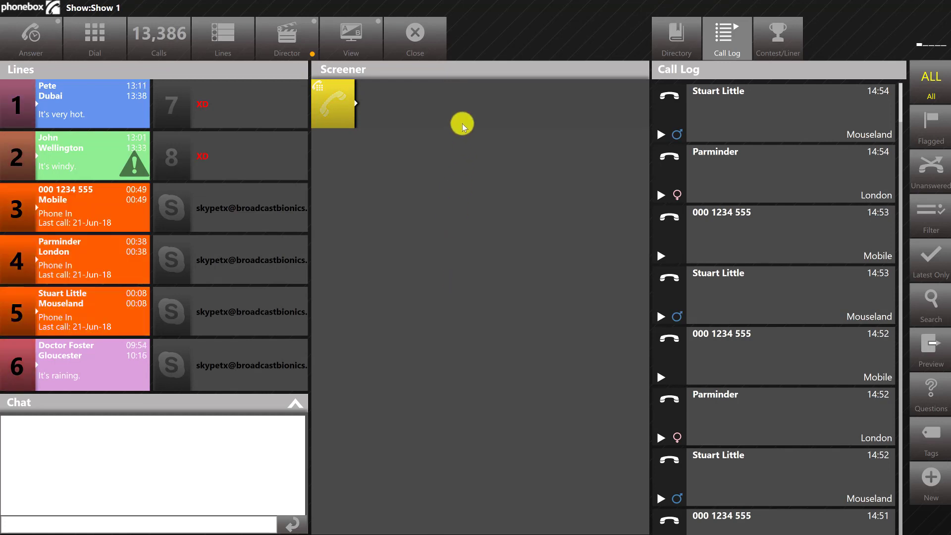
click(78, 260)
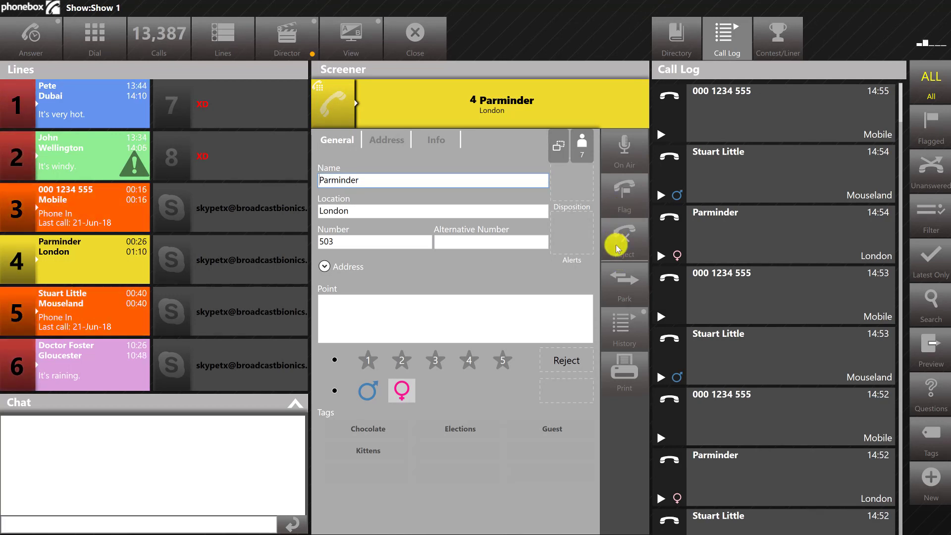
click(624, 198)
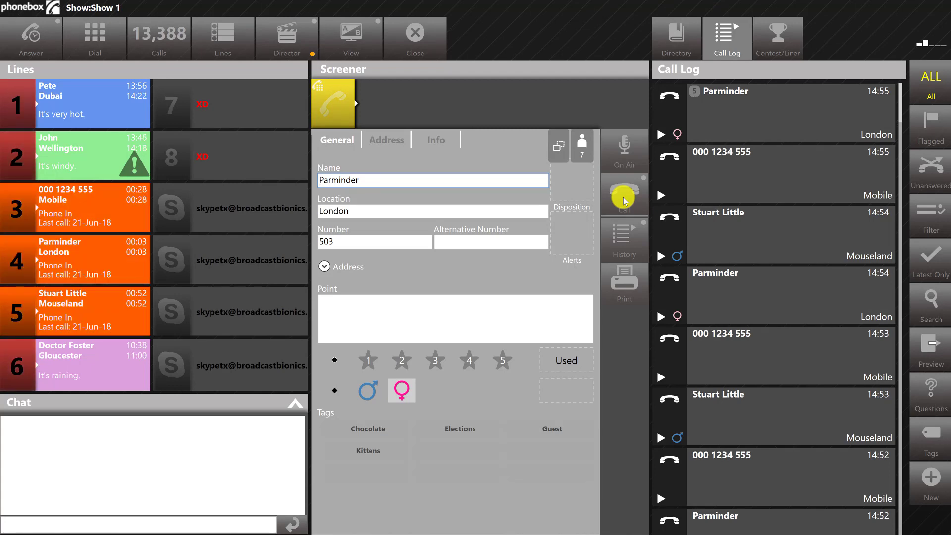
Switch to the Three Column - Call Details view and answer the call on line 4 in the Screener
click(340, 48)
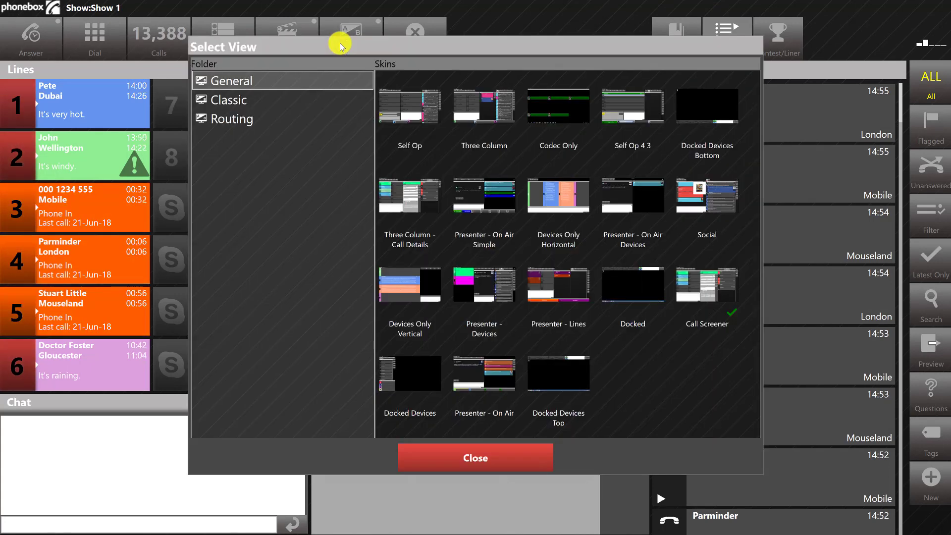
click(394, 207)
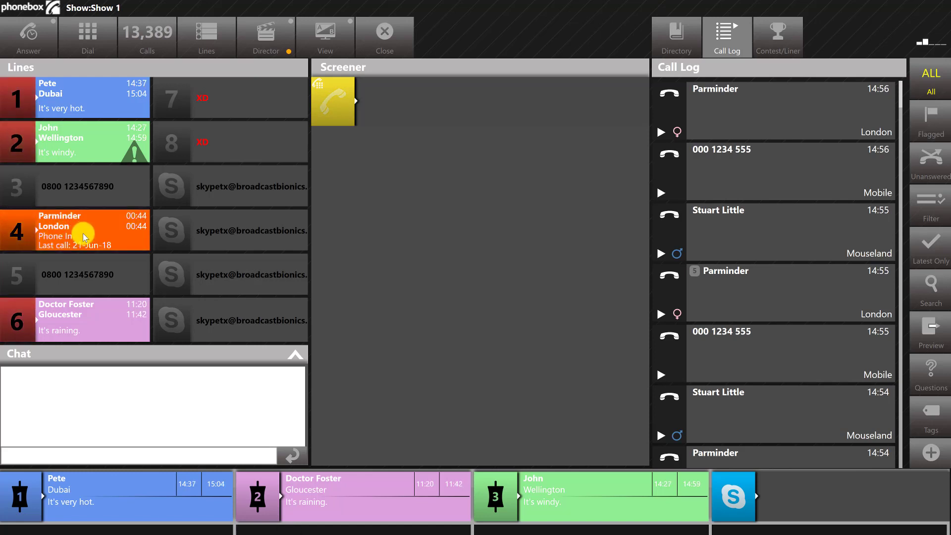
click(84, 233)
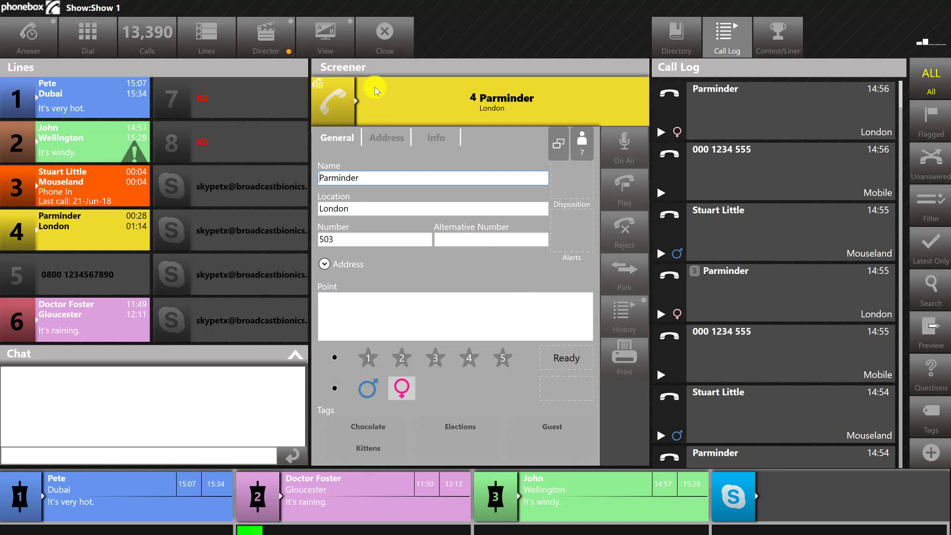
Switch to the Presenter - On Air view and remove the line 2 caller from the On Air list
click(326, 45)
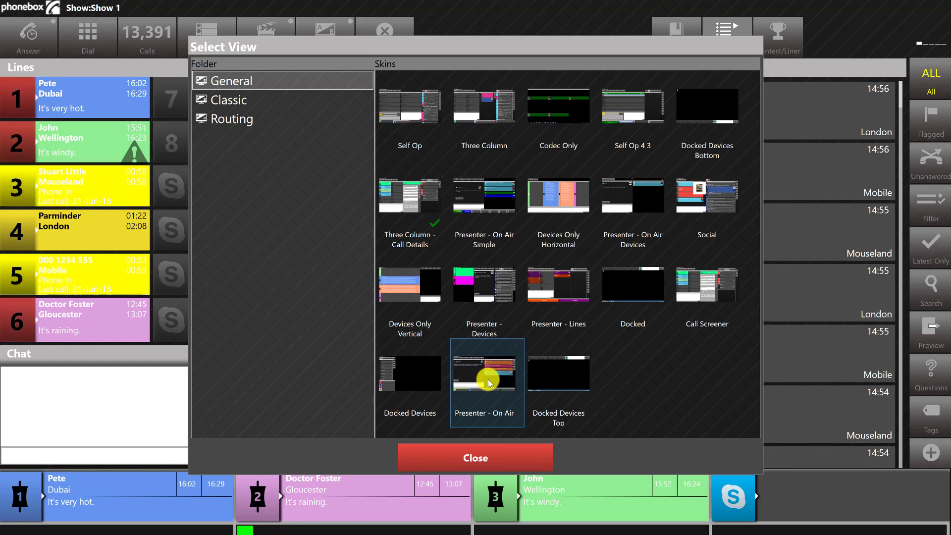
click(488, 379)
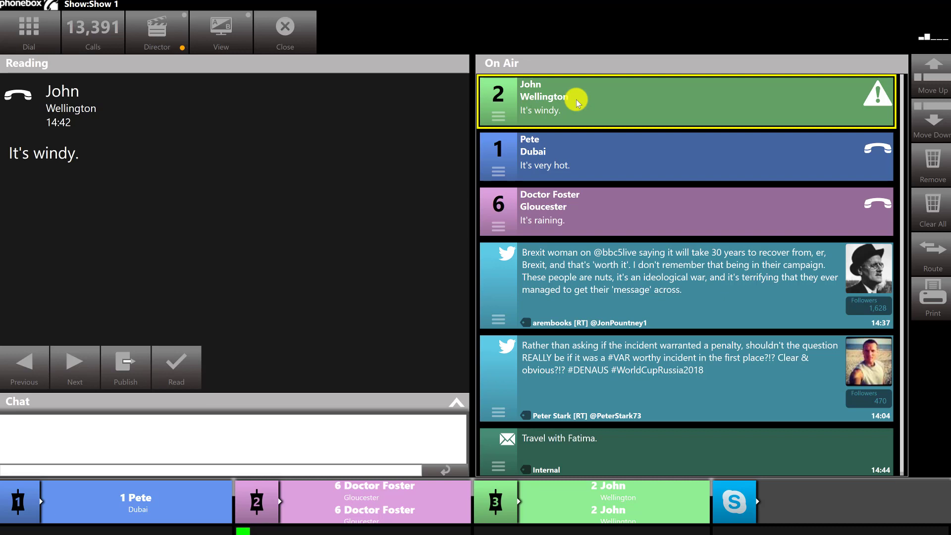
click(934, 162)
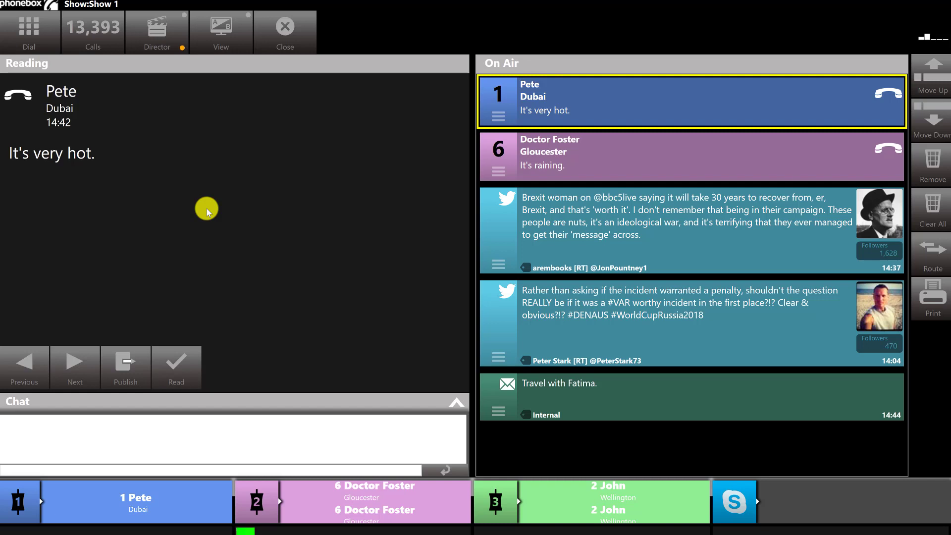
Switch to the Presenter - On Air Simple view and take the line 1 and line 6 callers off their devices
click(213, 45)
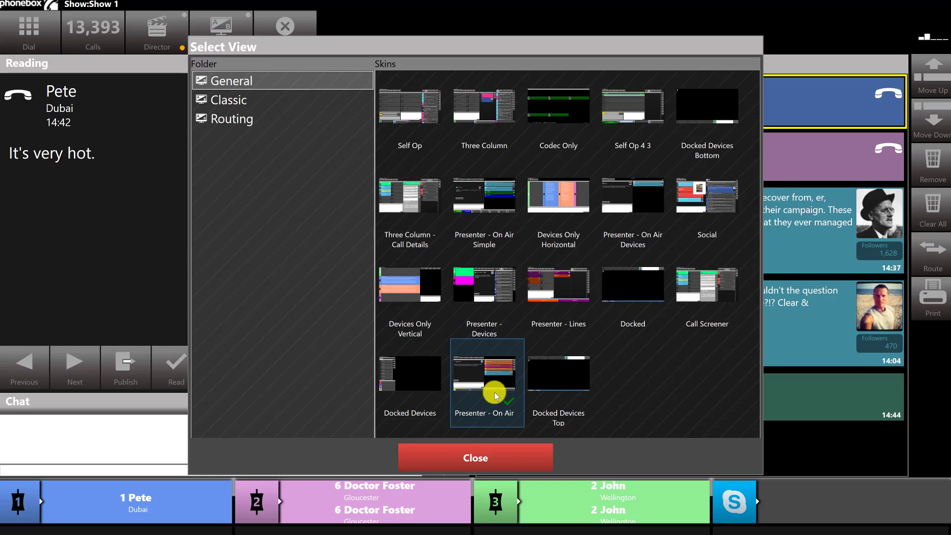
click(480, 183)
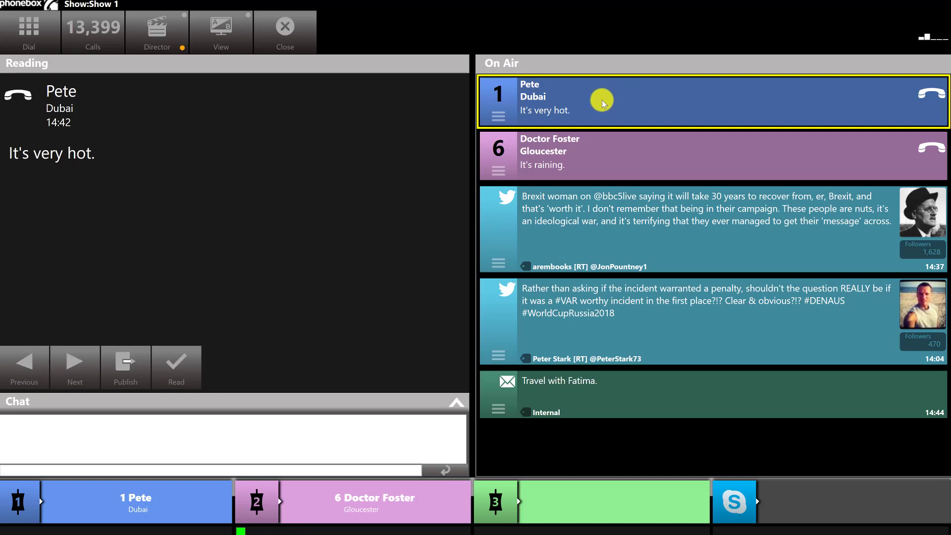
click(602, 100)
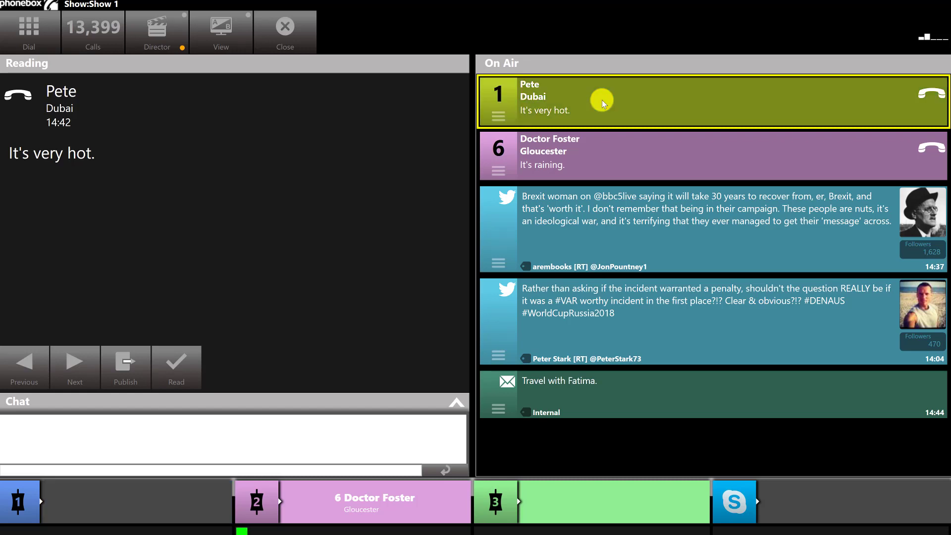
click(586, 153)
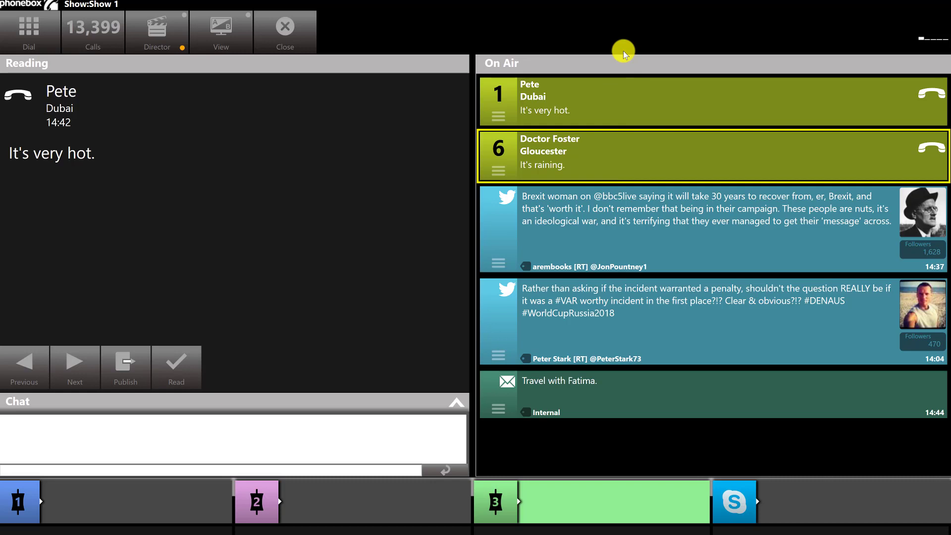
Put the line 1 caller on device 1 and the line 6 caller on device 2 from the On Air list
click(573, 94)
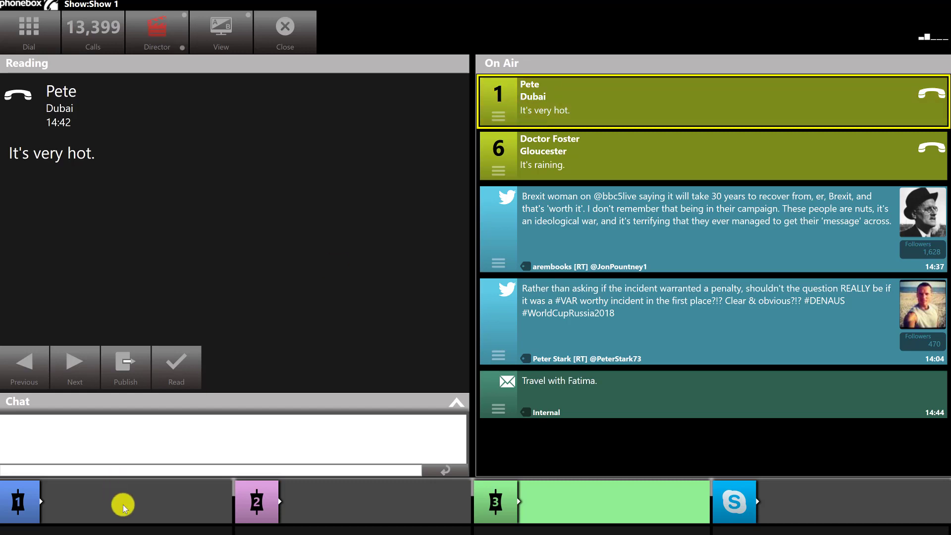
click(121, 505)
click(584, 111)
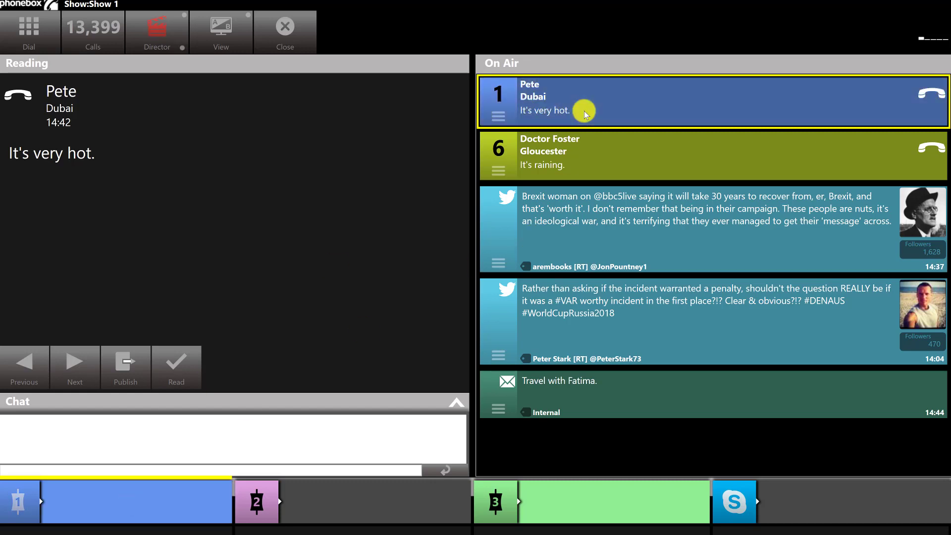
click(356, 508)
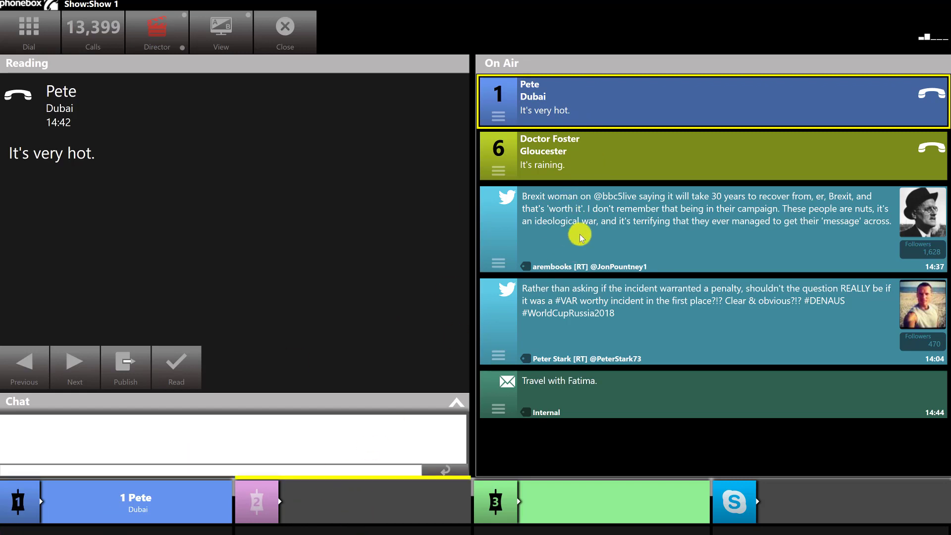
click(590, 160)
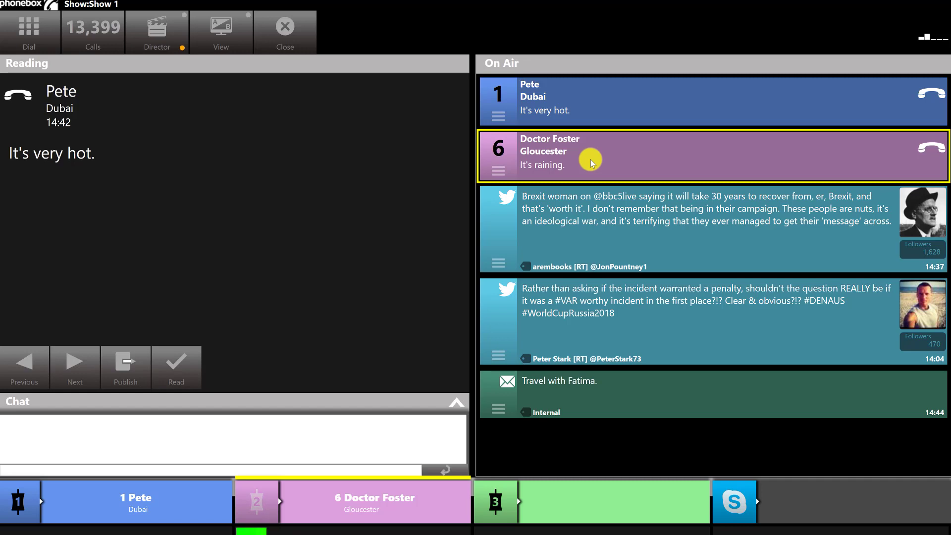
Switch to the Devices Only Horizontal view, followed by the Devices Only Vertical view
click(236, 32)
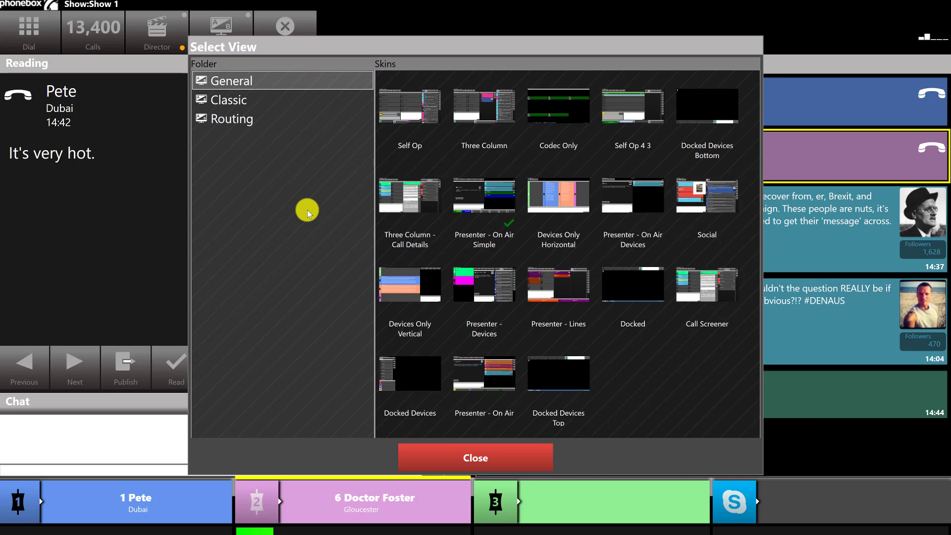
click(564, 202)
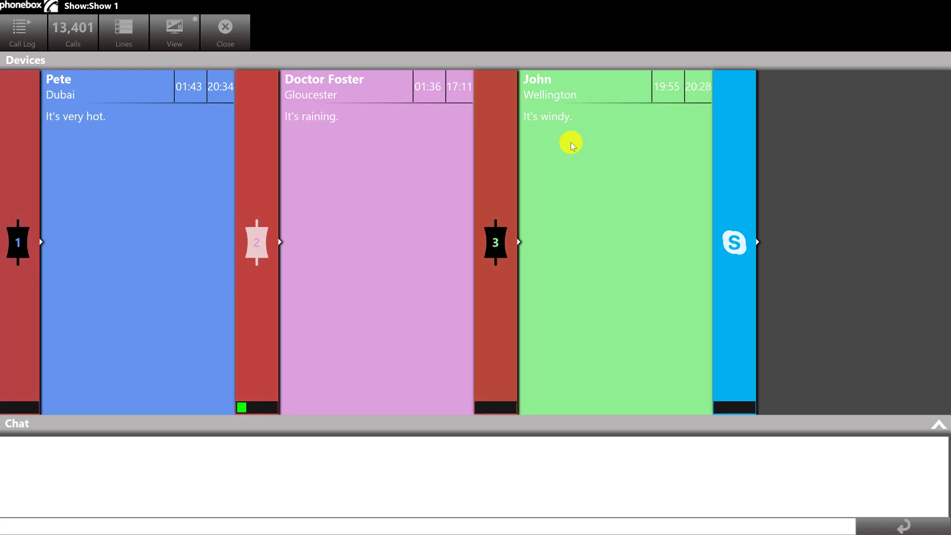
click(178, 41)
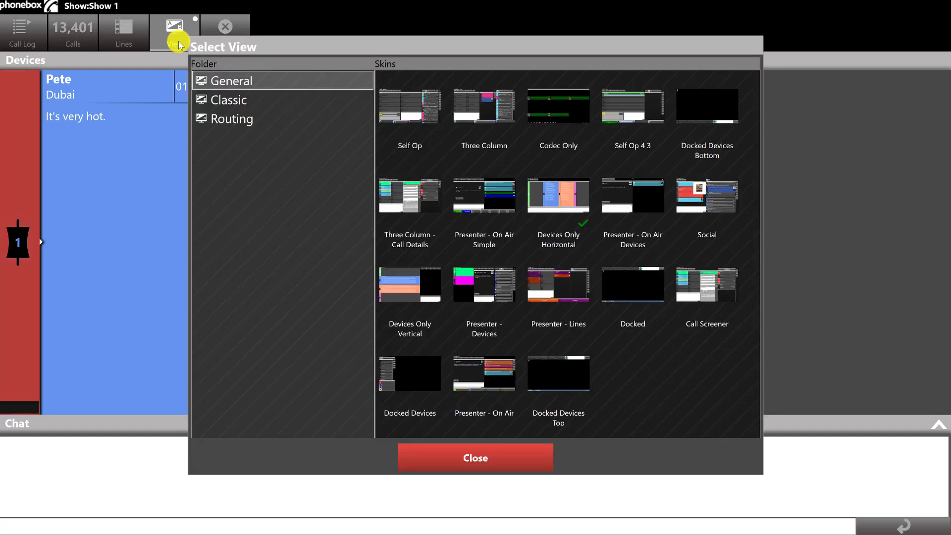
click(412, 294)
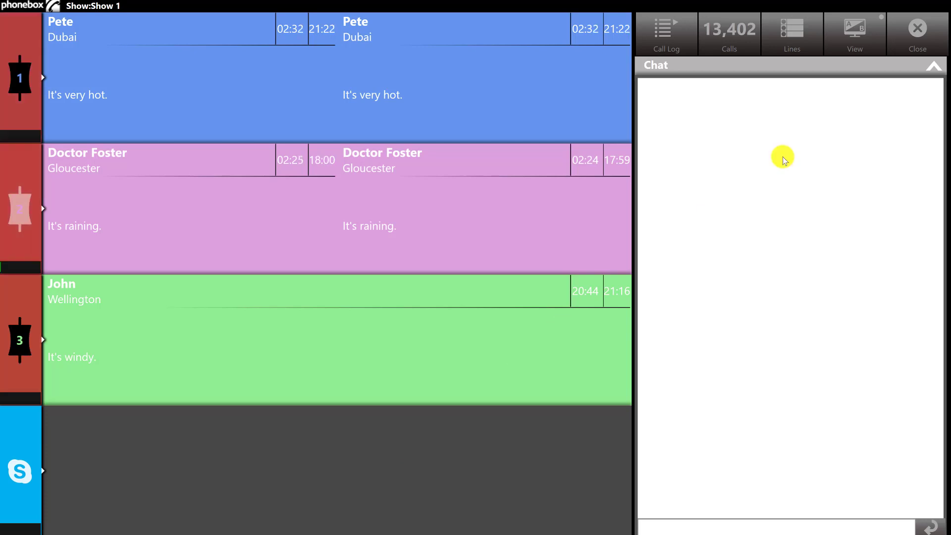
Switch to the Docked Devices view and filter its call log to OnAir calls
click(852, 34)
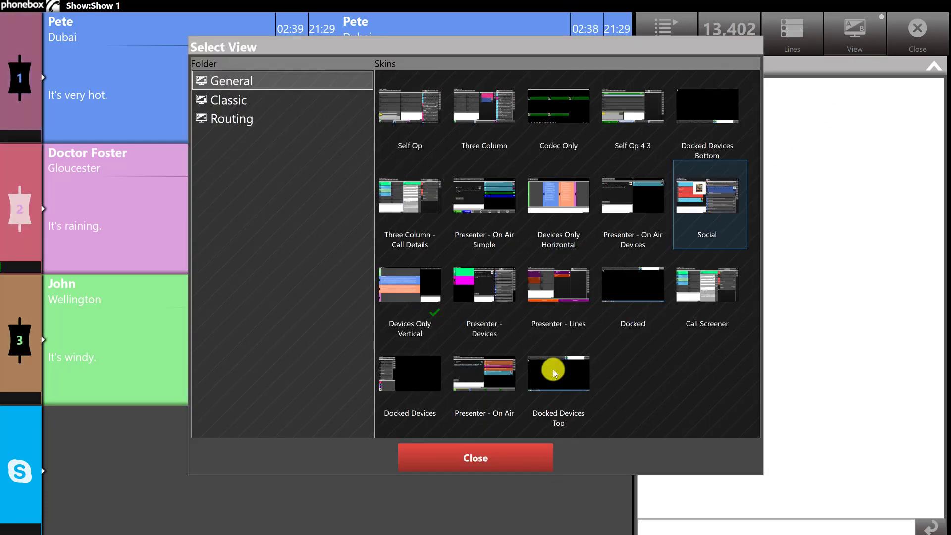
click(406, 375)
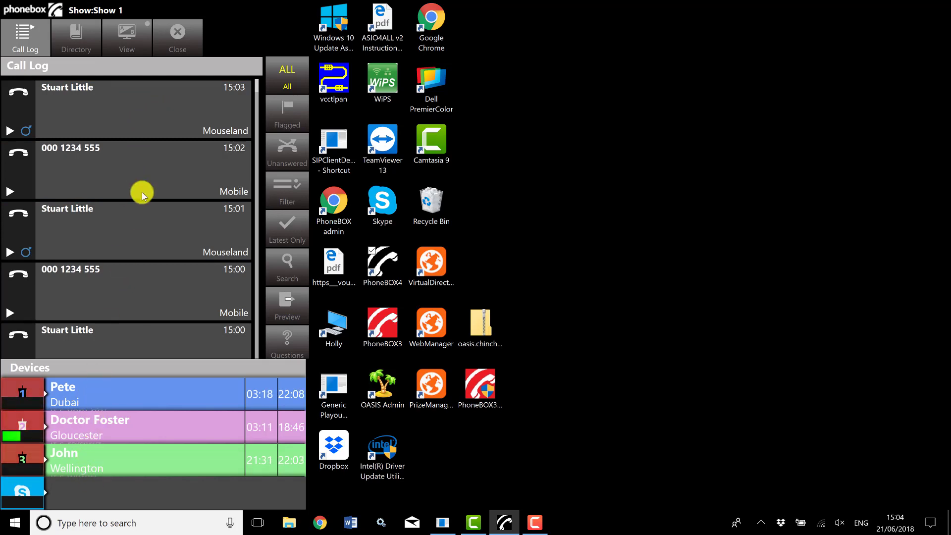
click(280, 193)
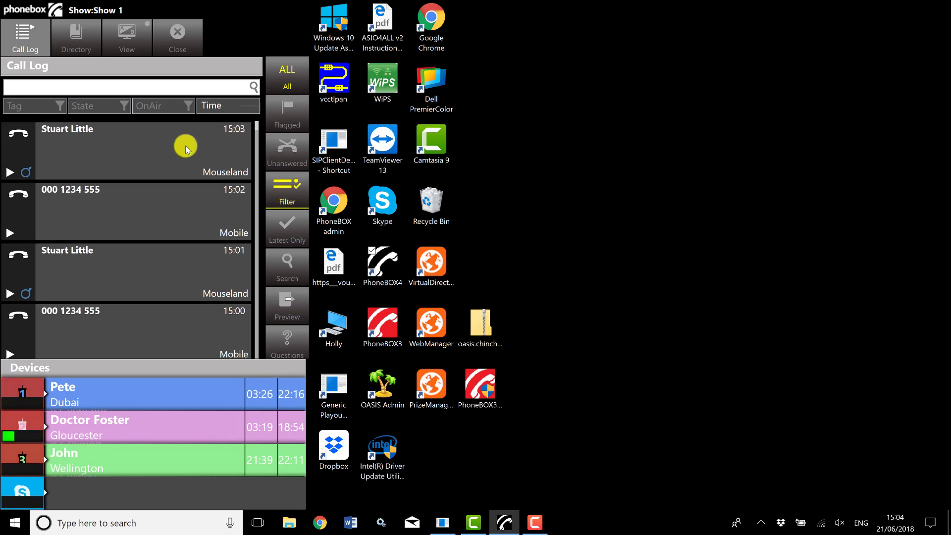
click(152, 108)
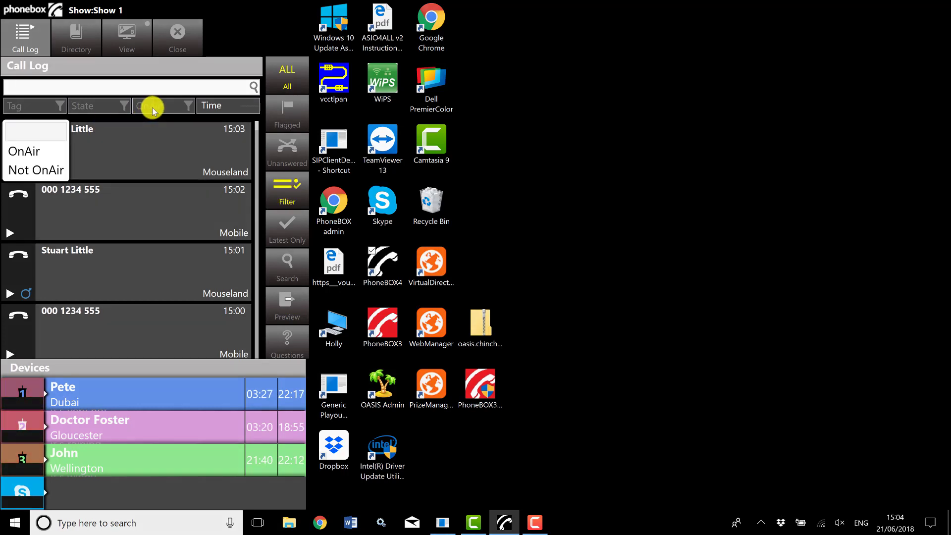
click(25, 150)
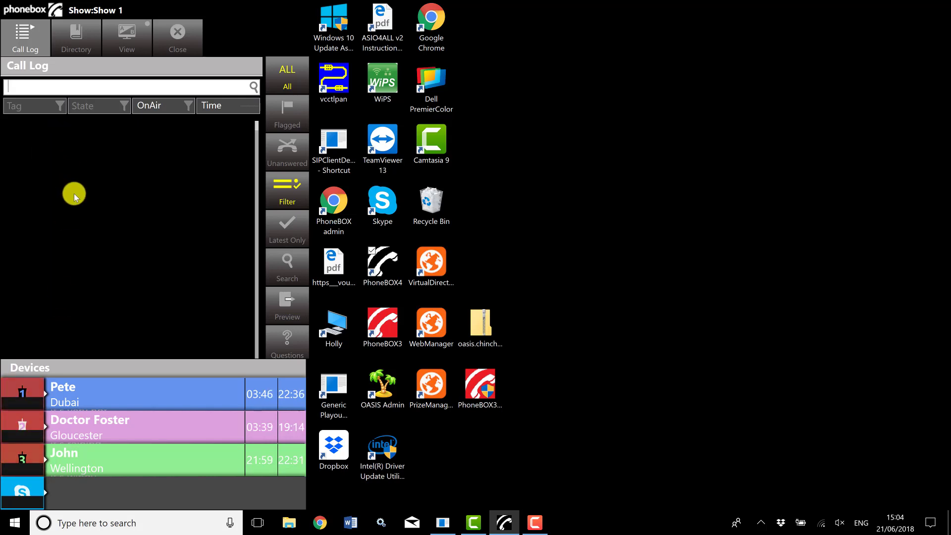
Switch to the Docked Devices Bottom view, followed by the Docked Devices Top view
click(123, 39)
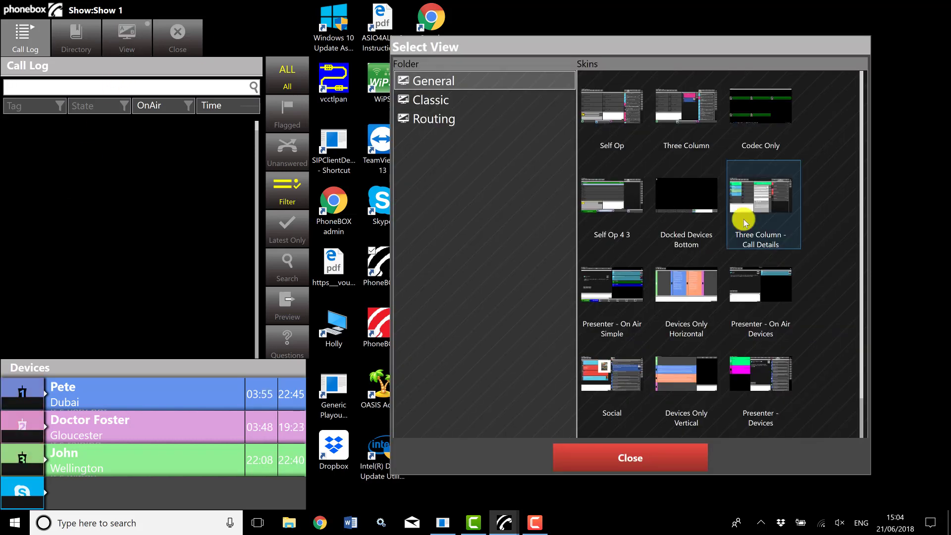
click(682, 201)
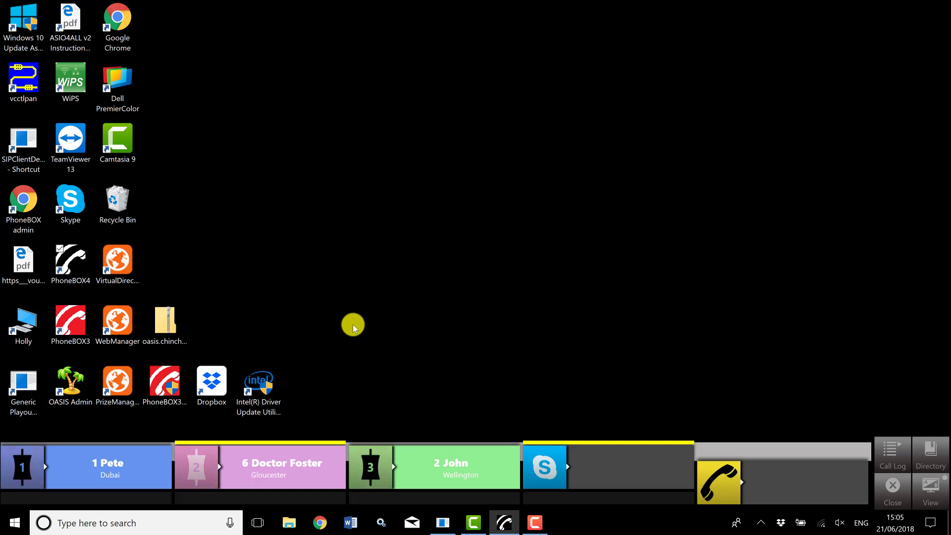
click(930, 491)
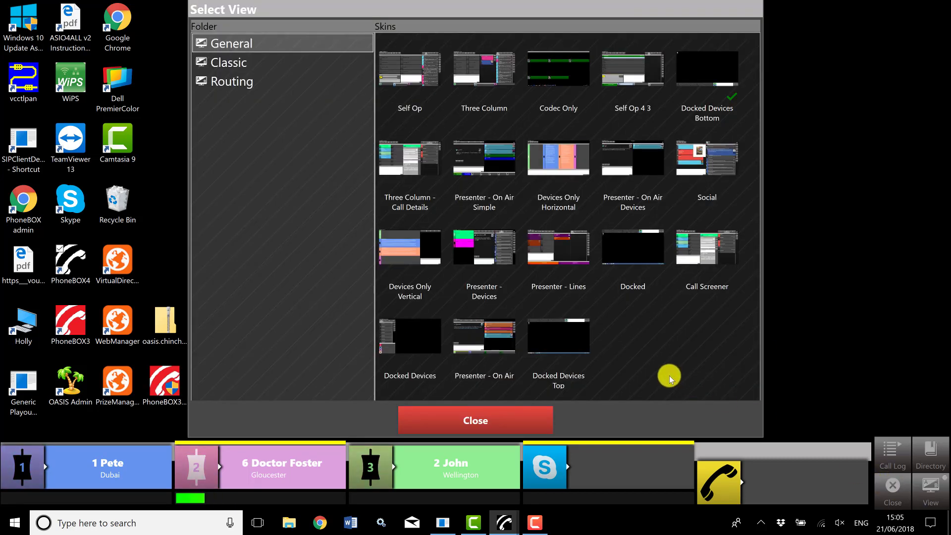
click(559, 341)
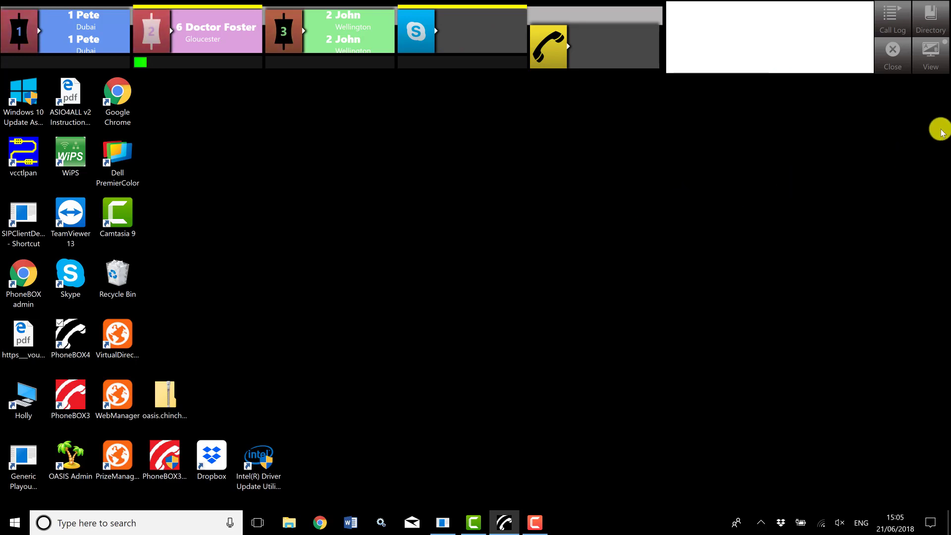
Switch to the Docked view, followed by the Presenter - Devices view
click(931, 65)
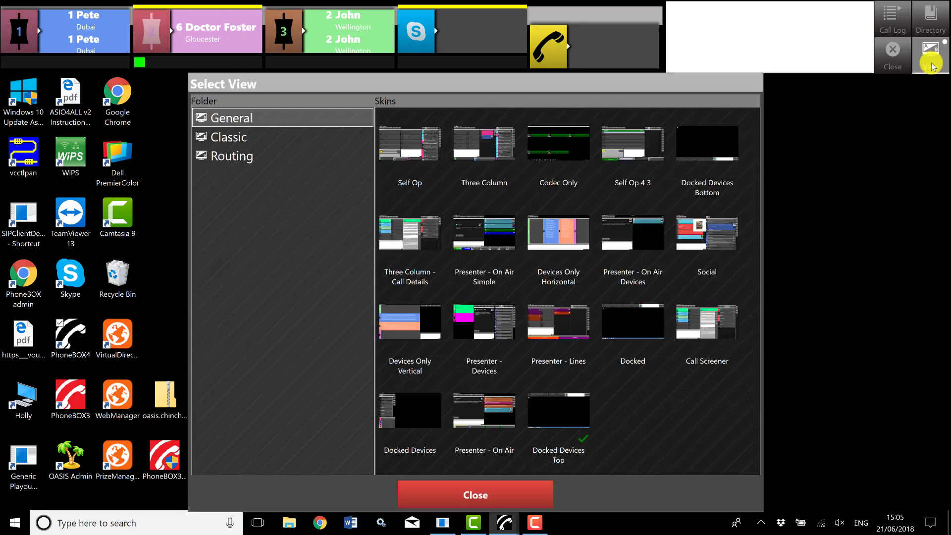
click(631, 334)
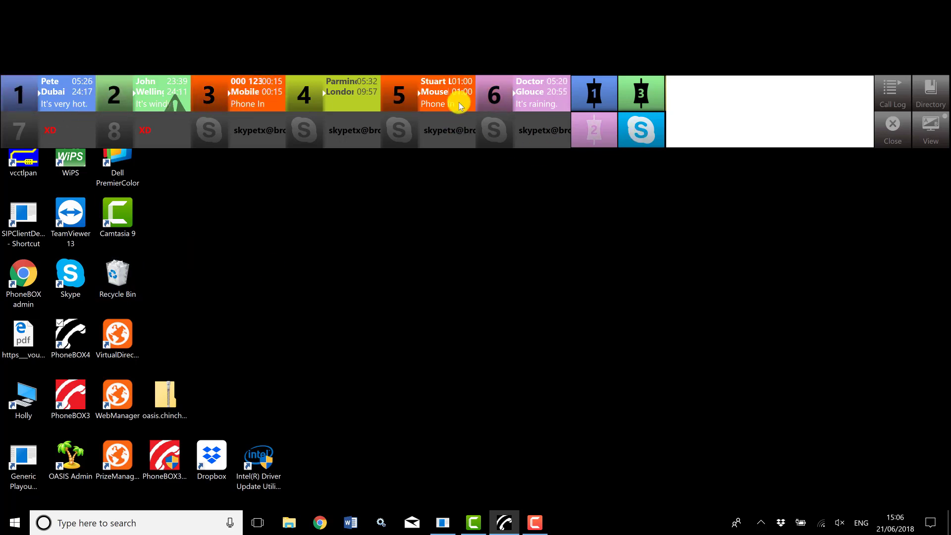
click(929, 131)
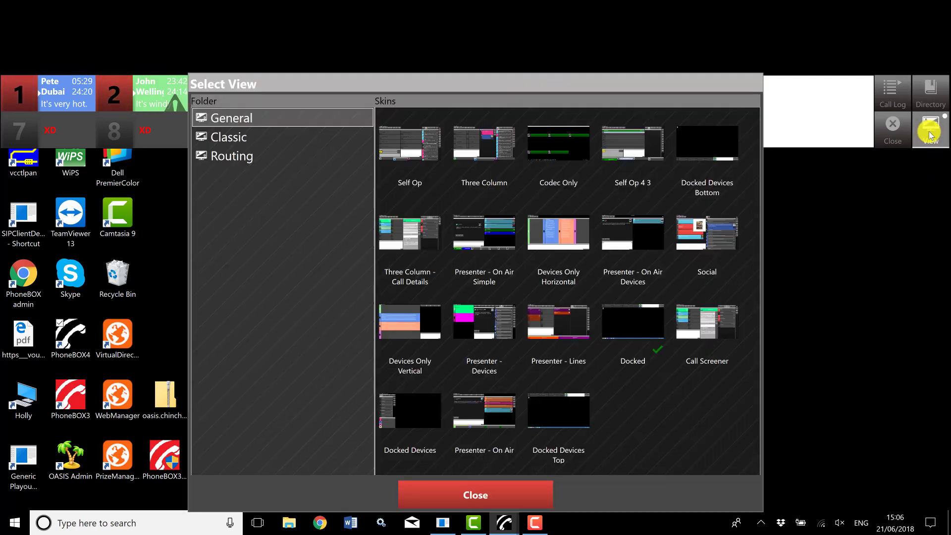
click(480, 328)
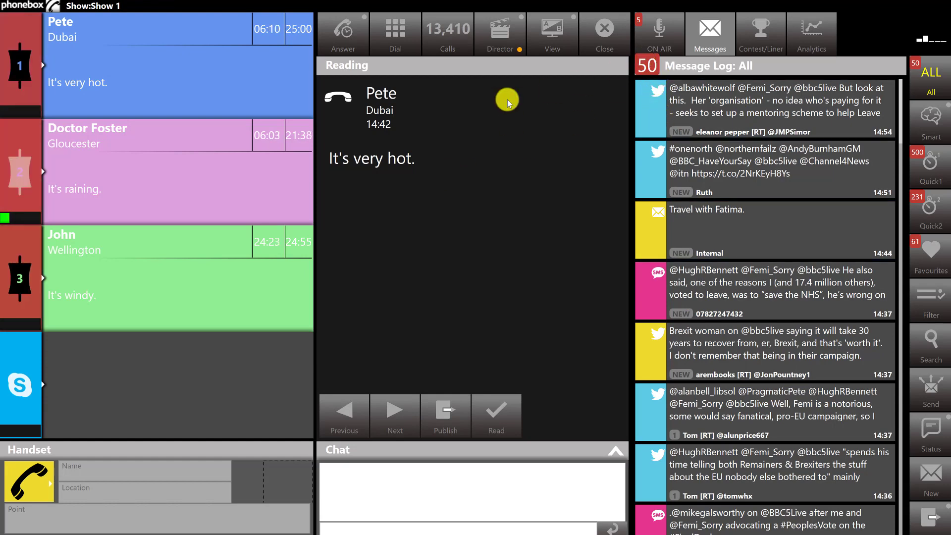
Show the On Air list and open the line 6 caller, the two tweets and the line 1 caller for reading
click(658, 36)
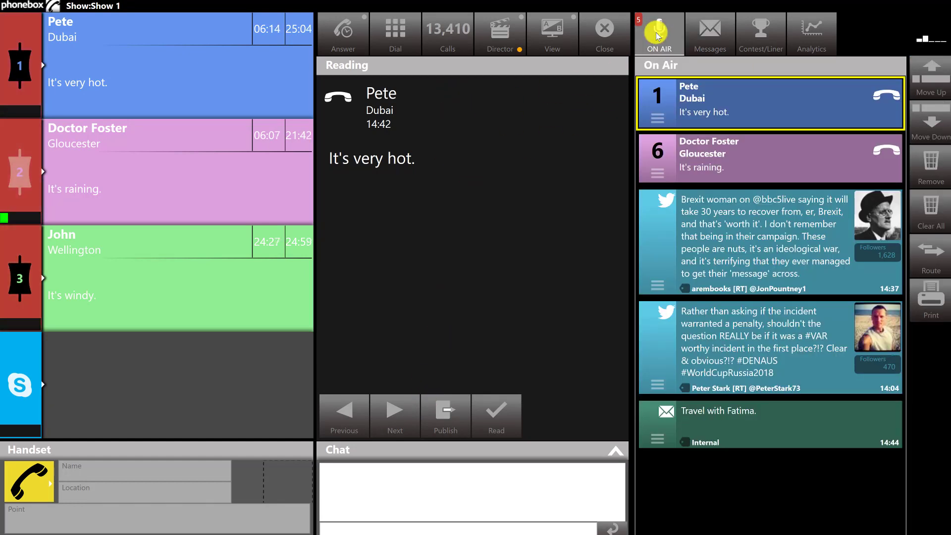
click(721, 157)
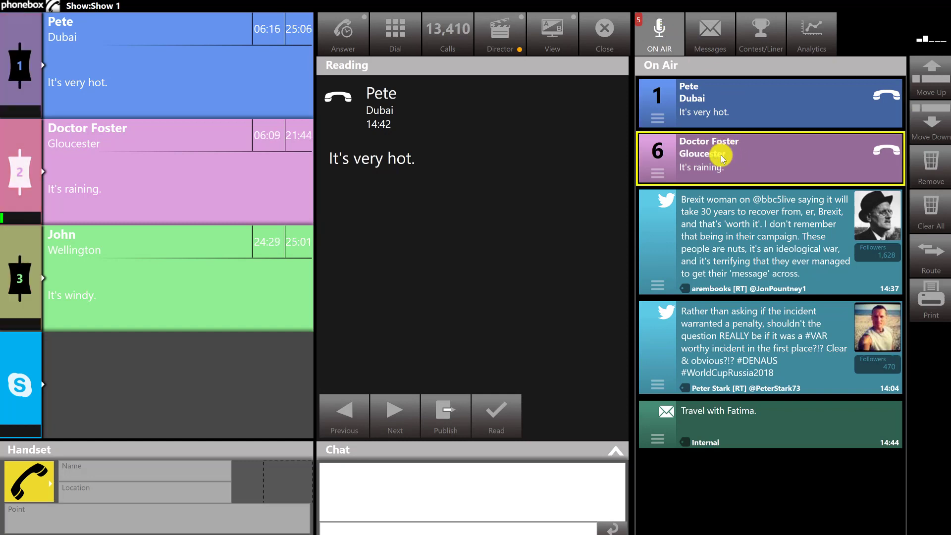
click(733, 228)
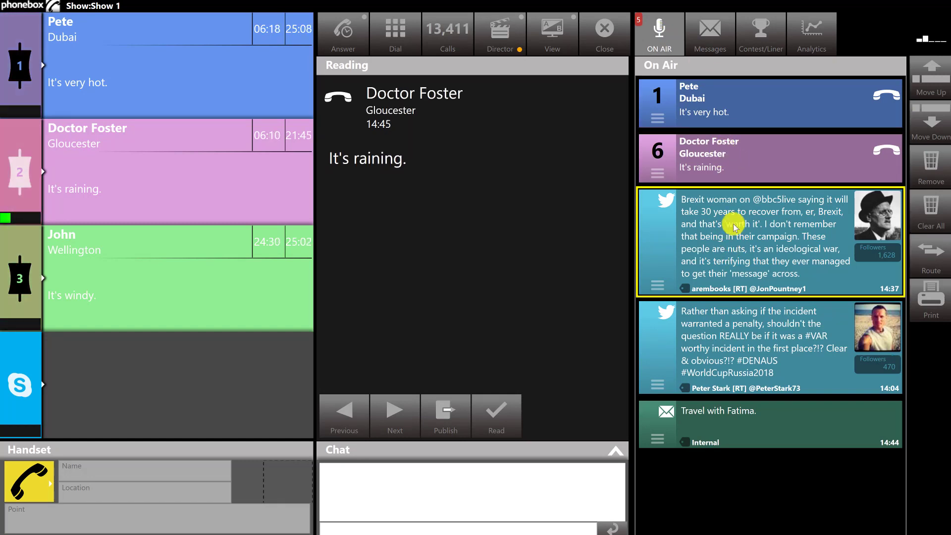
click(716, 338)
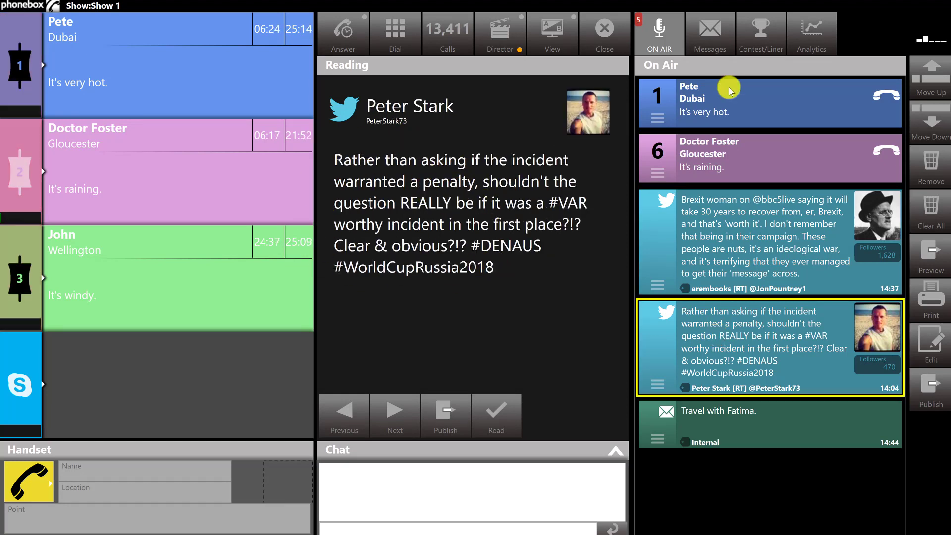
click(717, 109)
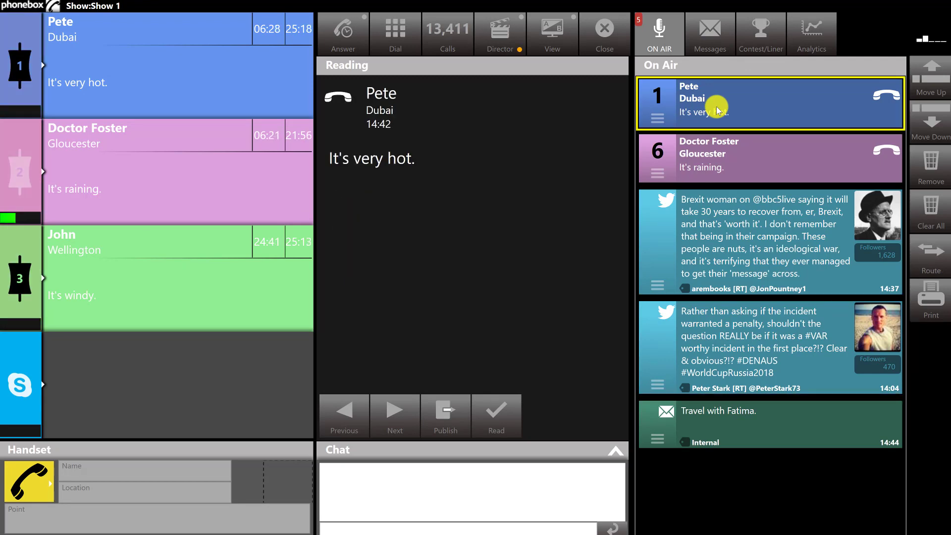
Show the message log, browse backward and forward through the On Air items in the Reading area, and return to the On Air list
click(702, 35)
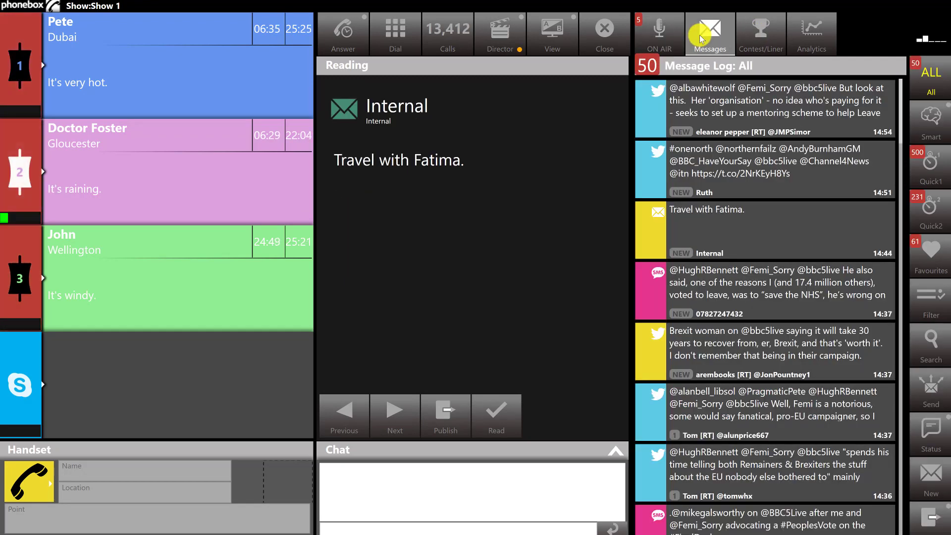
click(340, 420)
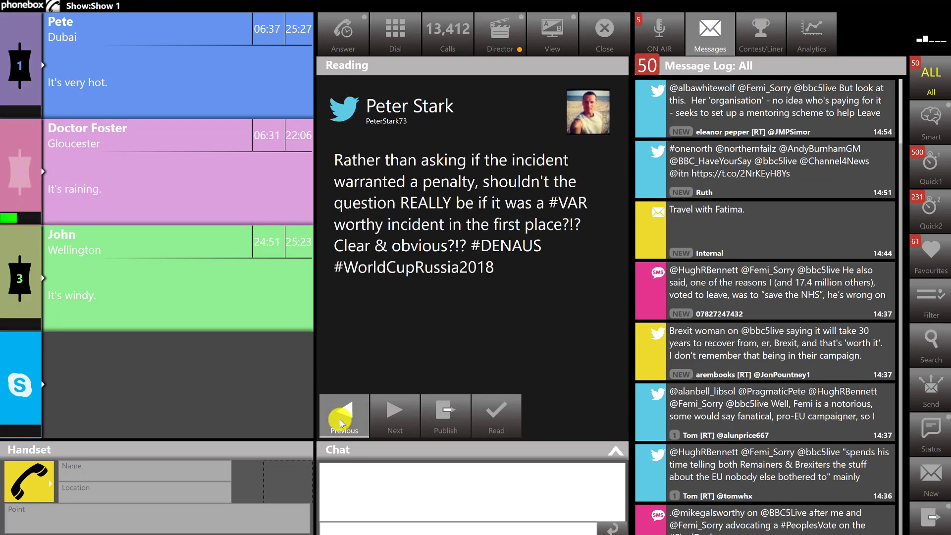
click(340, 419)
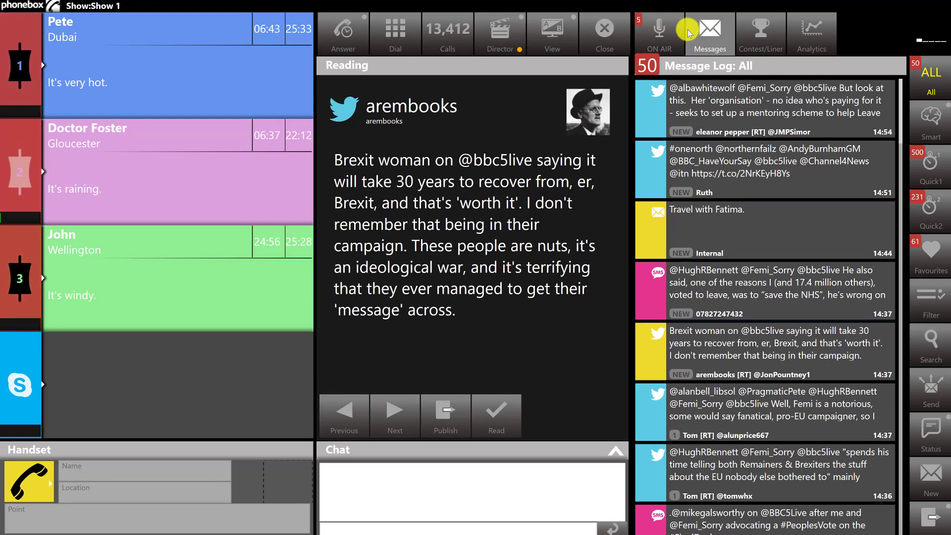
click(401, 417)
click(394, 409)
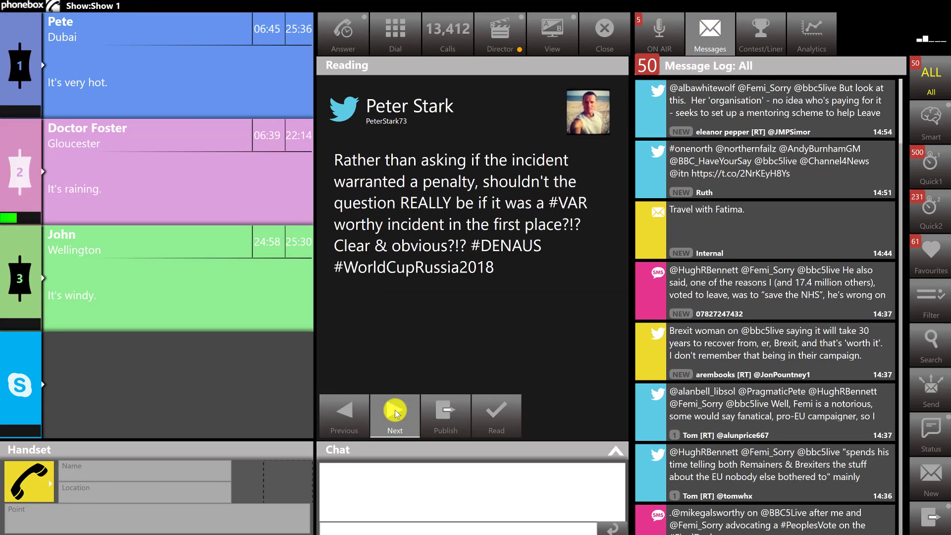
click(394, 409)
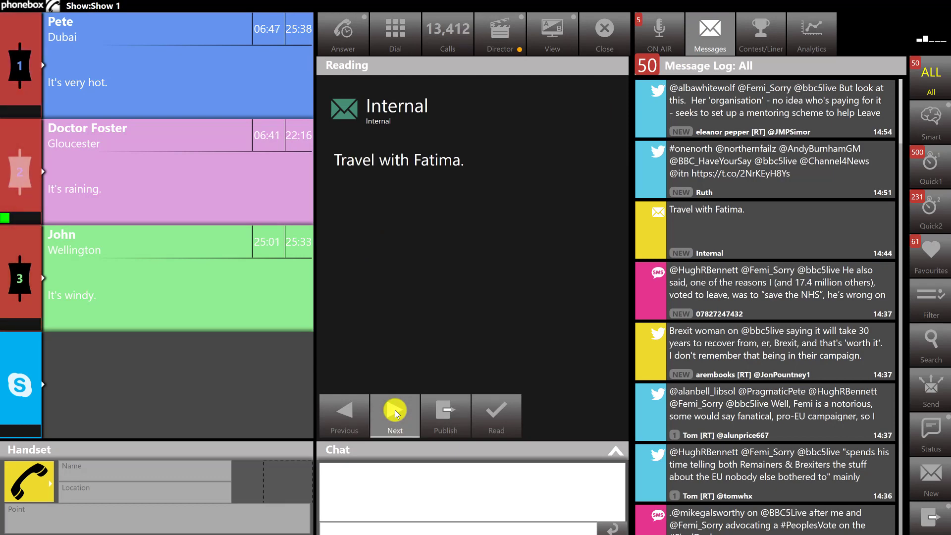
click(353, 418)
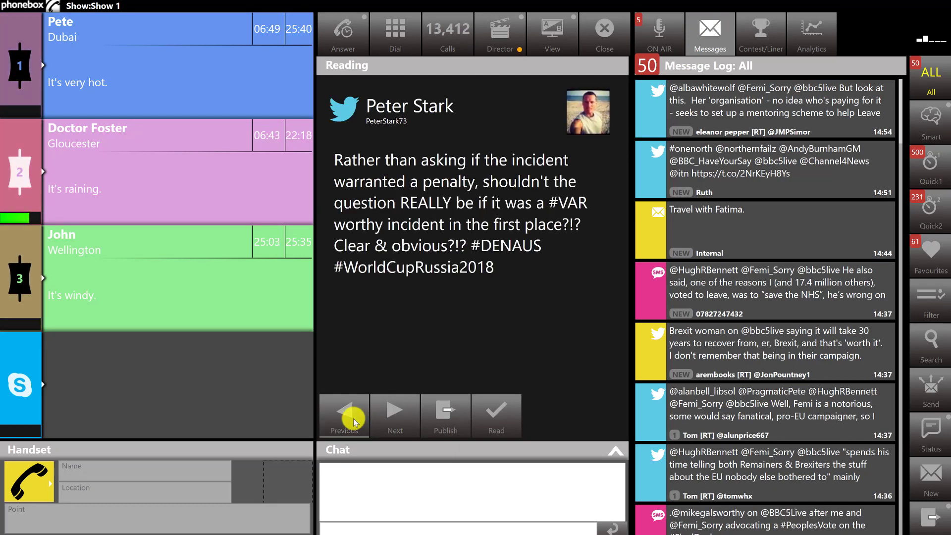
click(353, 417)
click(655, 31)
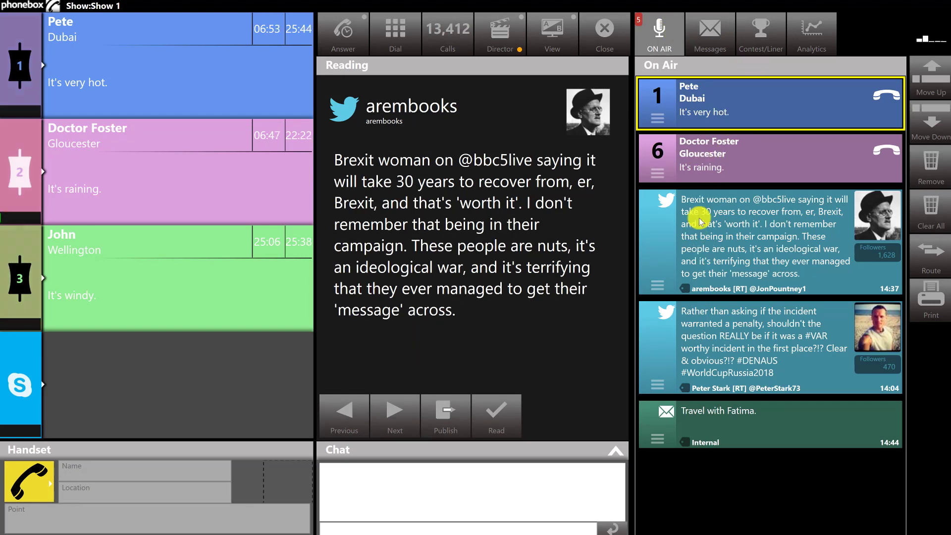
Switch to the Presenter - Lines view from the General skins
click(547, 38)
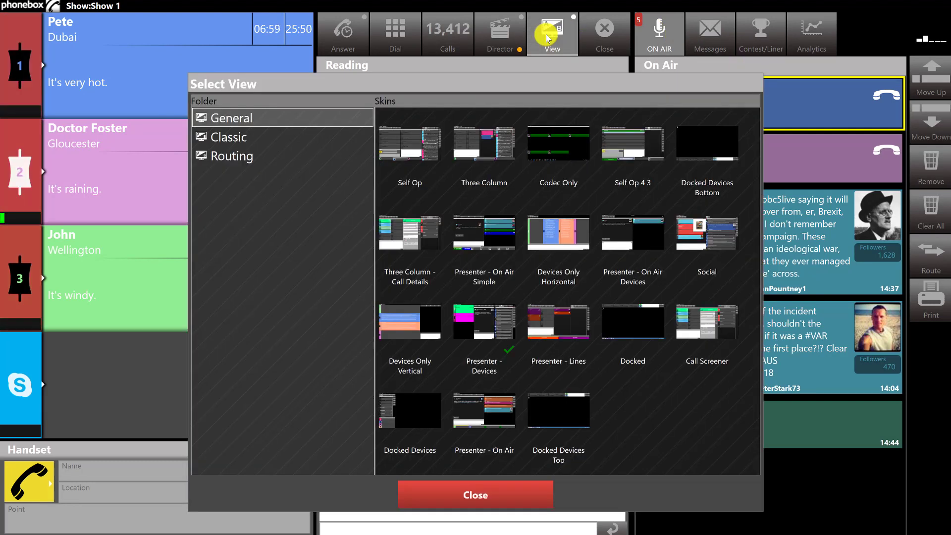
click(562, 336)
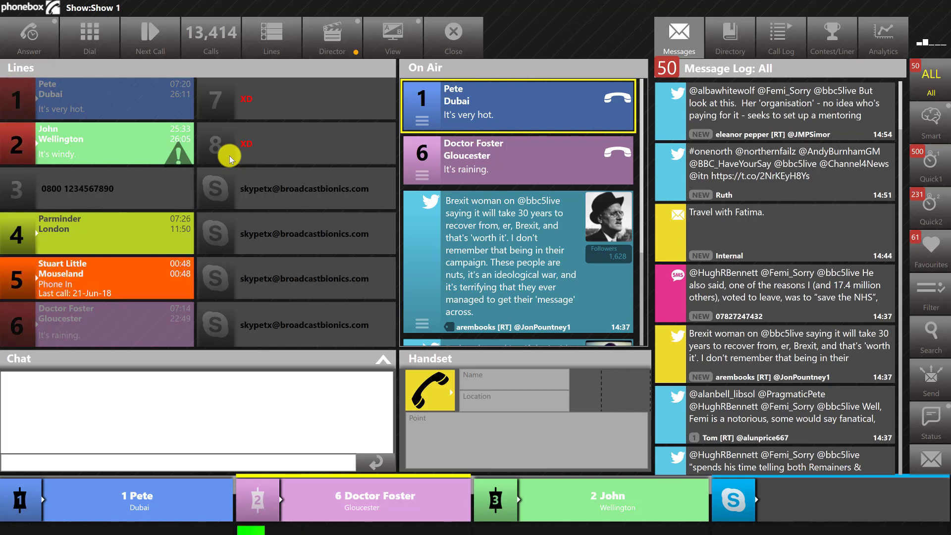
Review the line control options, including screened calls only, close them unchanged, and switch to the Codec Only view from the General skins
click(266, 43)
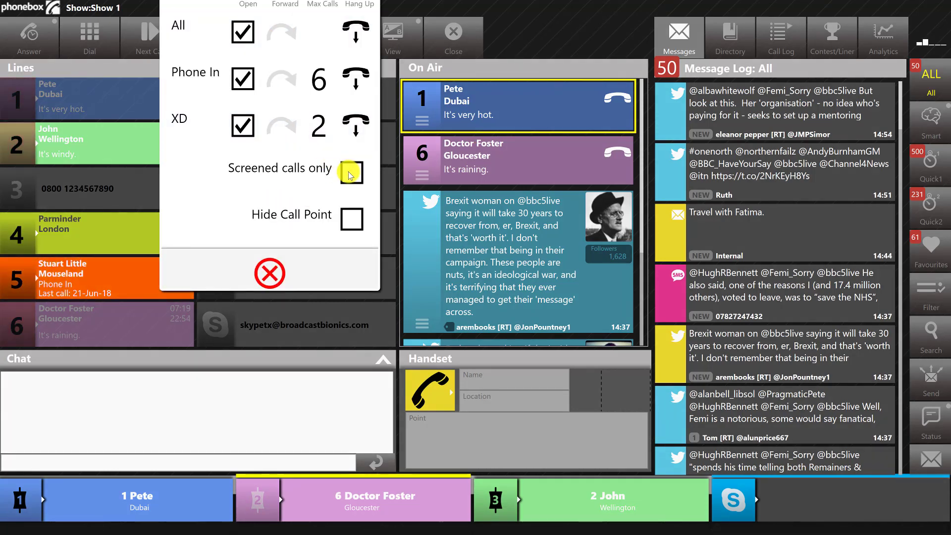
click(270, 273)
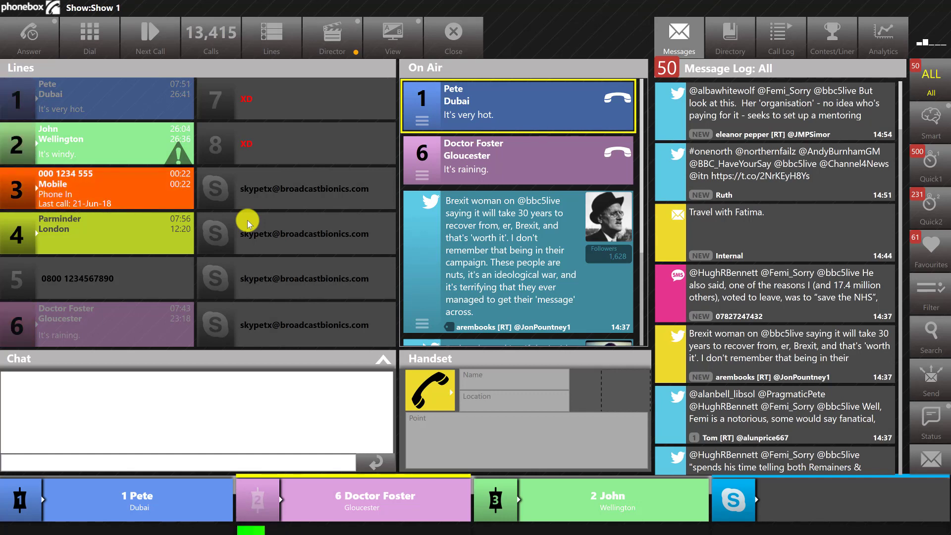
click(391, 45)
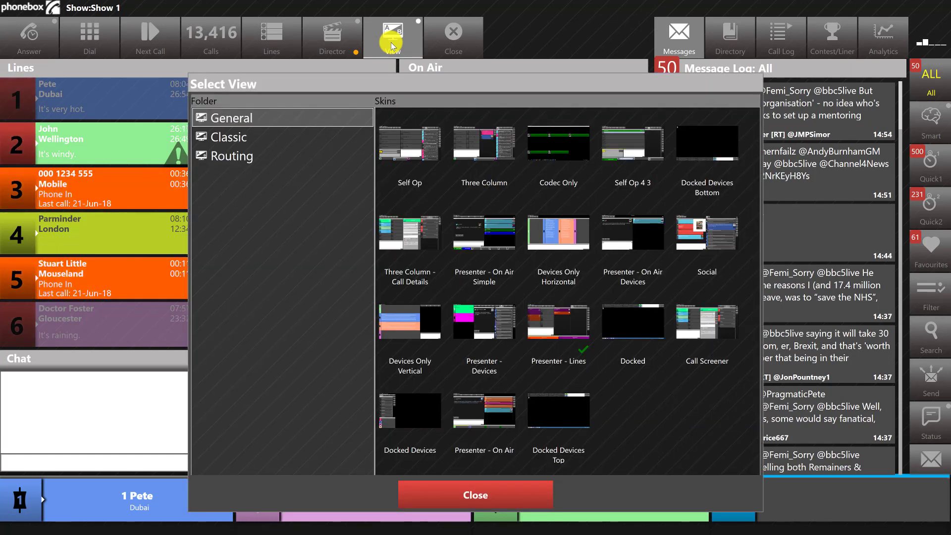
click(560, 139)
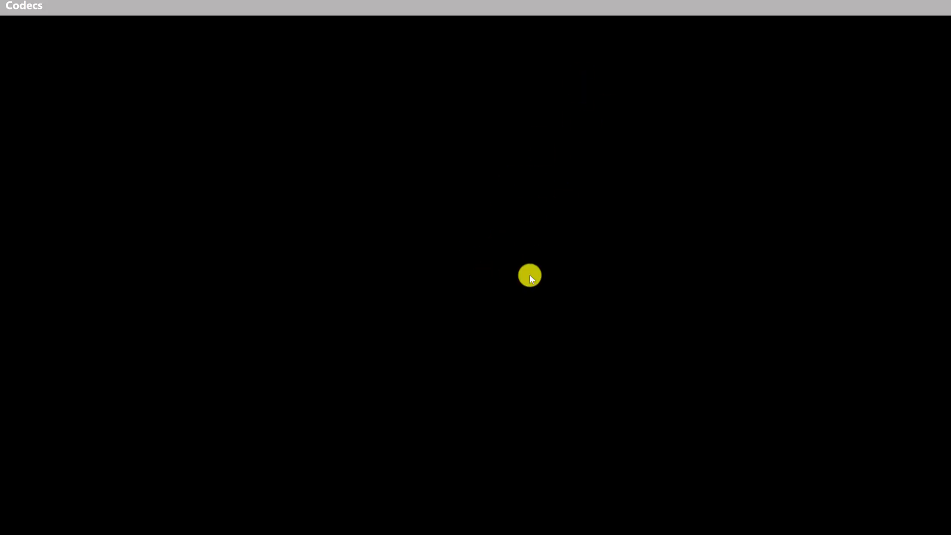
Close PhoneBOX 4 from the overview of open windows, confirm closing it, and start PhoneBOX4 again from the desktop
key(super+Tab)
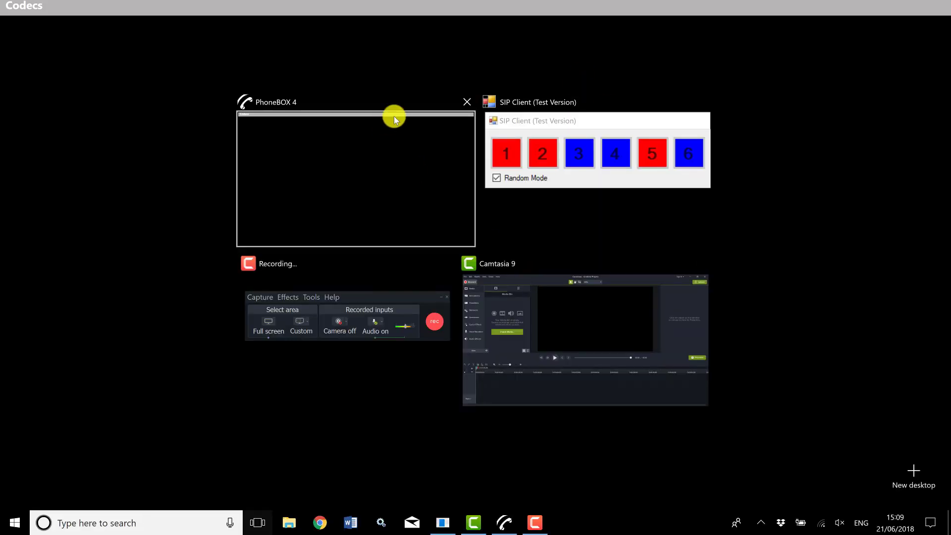
click(464, 103)
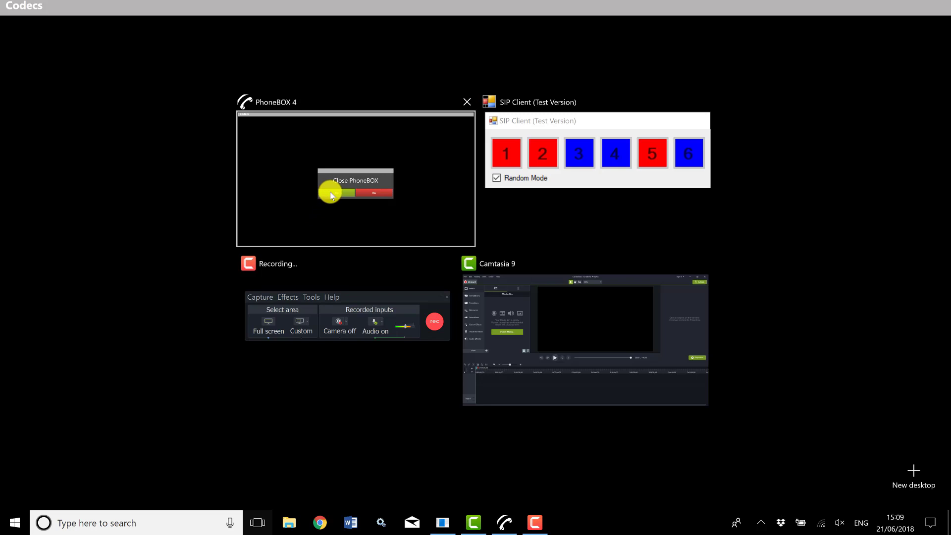
click(330, 191)
click(391, 323)
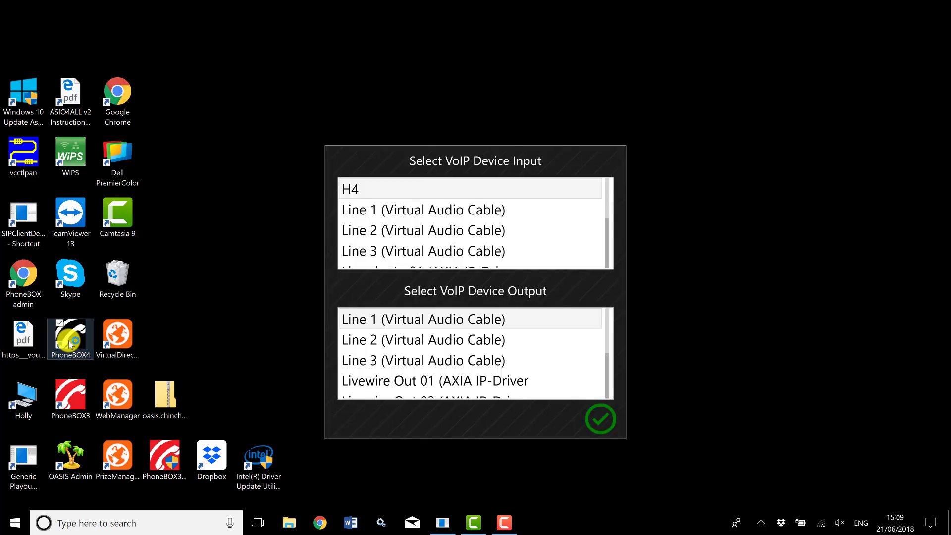
Choose Microphone (Realtek Audio) as the VoIP input and Livewire Out 04 as the VoIP output, and accept the device selection
scroll(452, 228, down, 3)
click(424, 250)
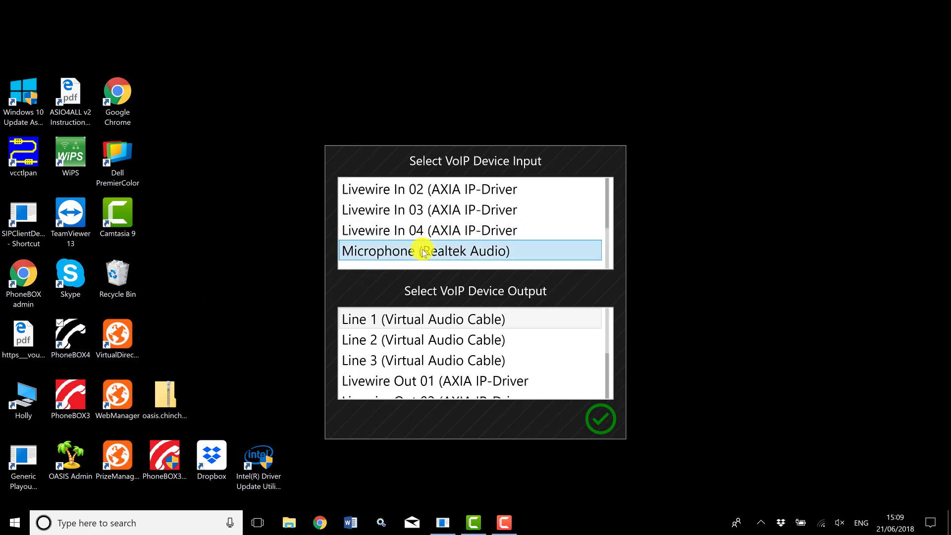
scroll(409, 341, down, 4)
click(384, 364)
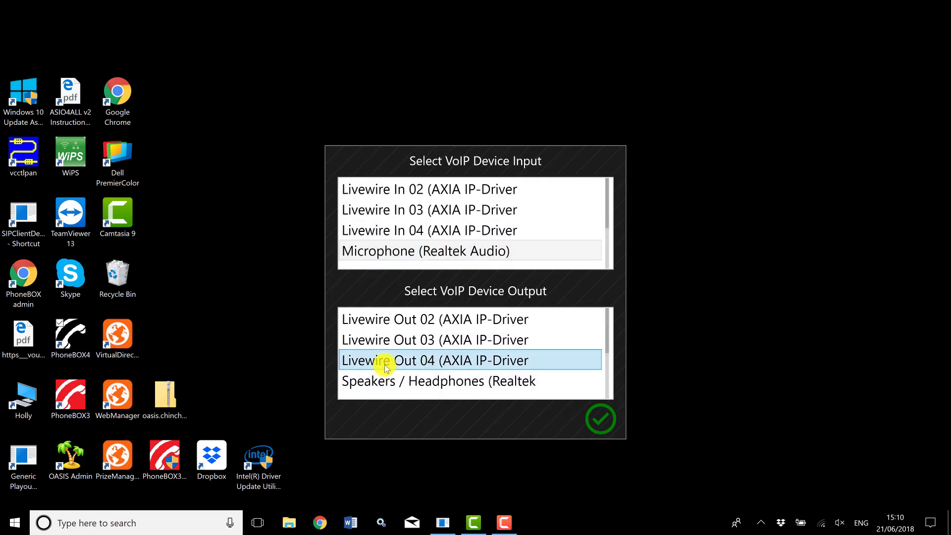
click(600, 419)
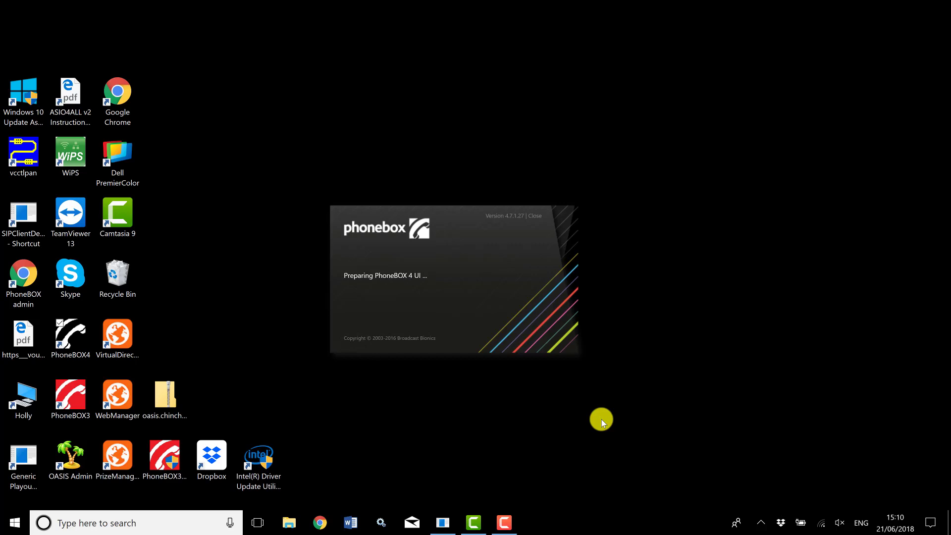